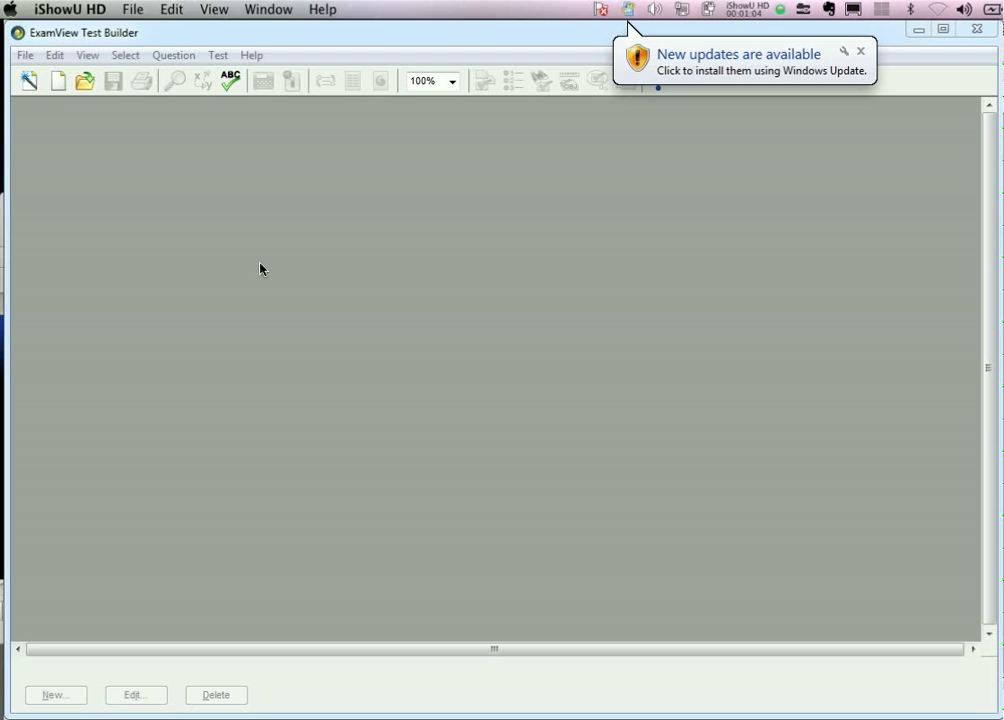
# Step: Start a new QuickTest Wizard test titled 'Chapter 4 - 8 Test'
pyautogui.click(25, 57)
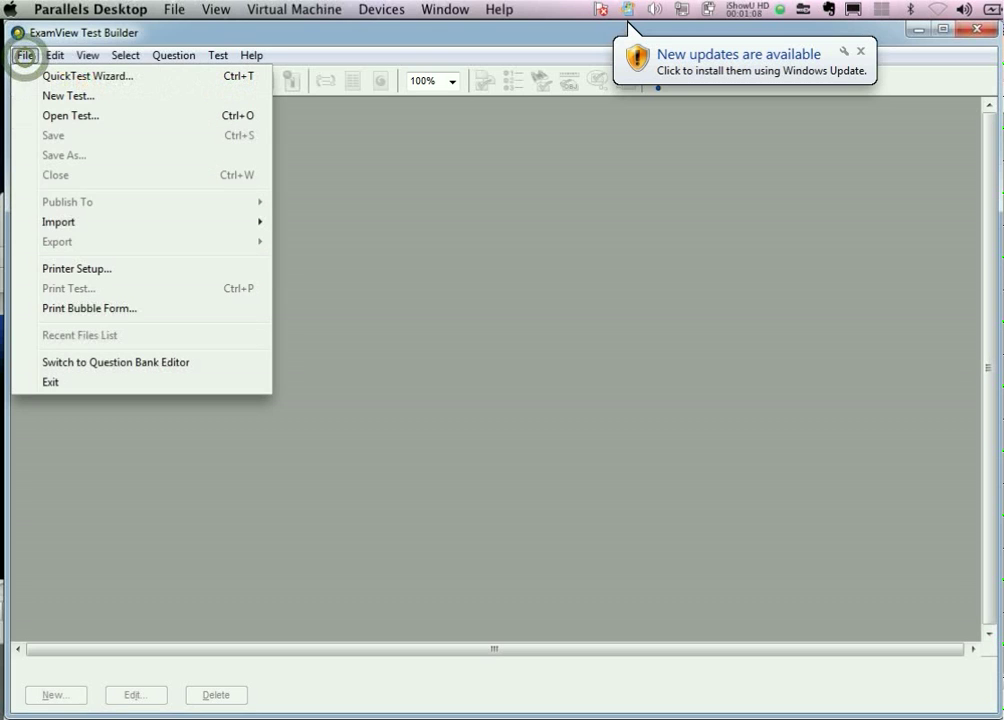
pyautogui.click(42, 75)
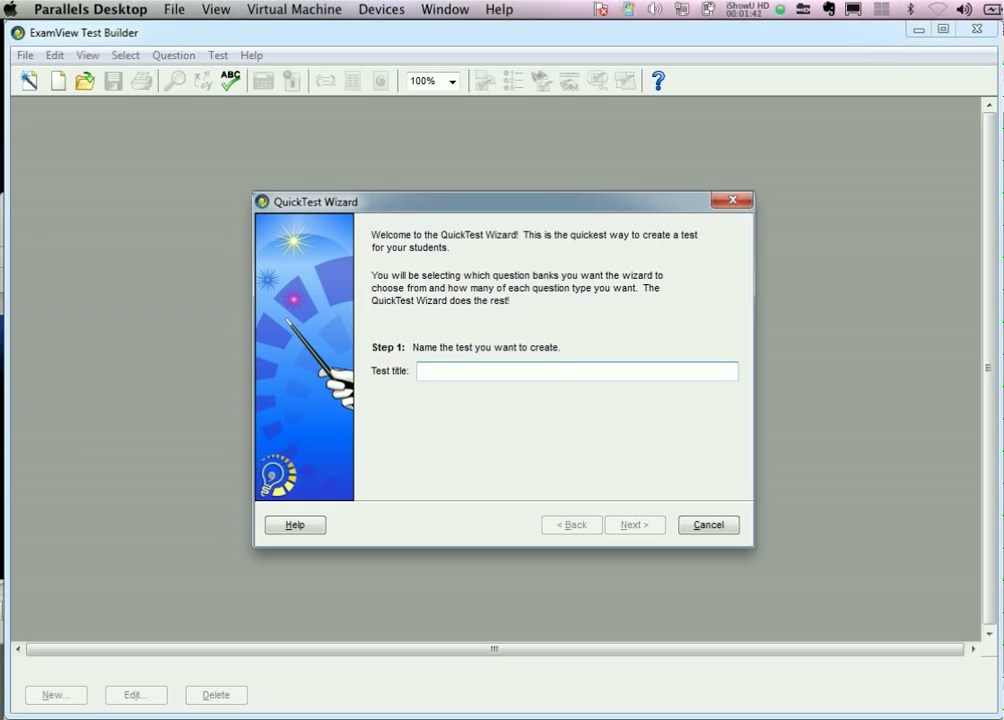
pyautogui.write('Cha')
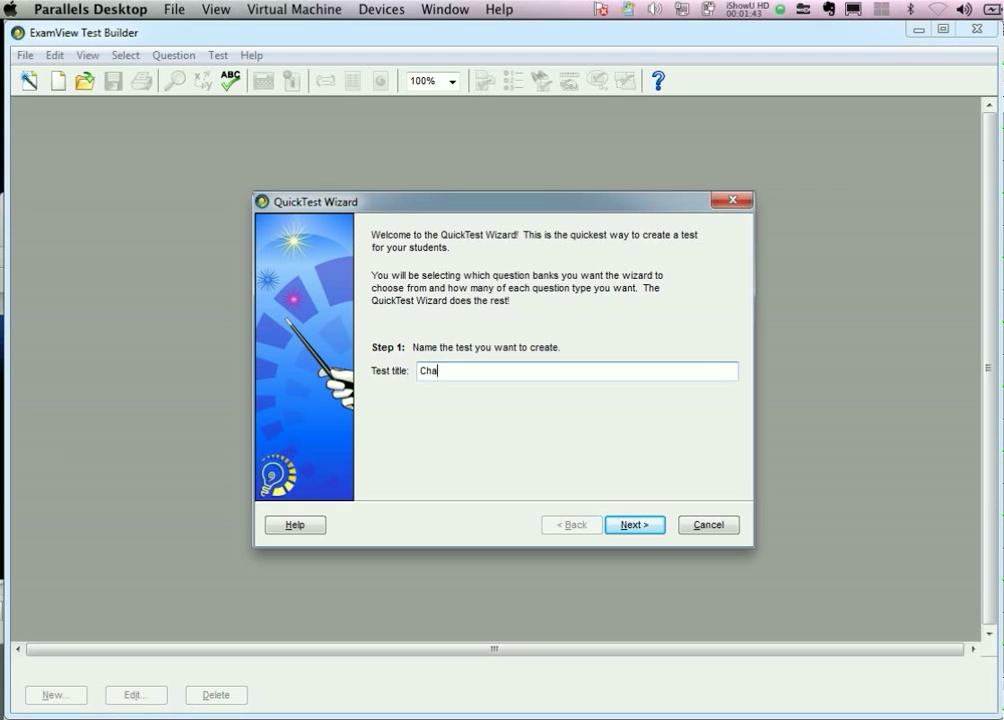
pyautogui.write('pter 4 - 8 Test')
# Step: Choose the Chapter 4 through Chapter 8 banks (426 questions) and advance to question counts
pyautogui.click(634, 525)
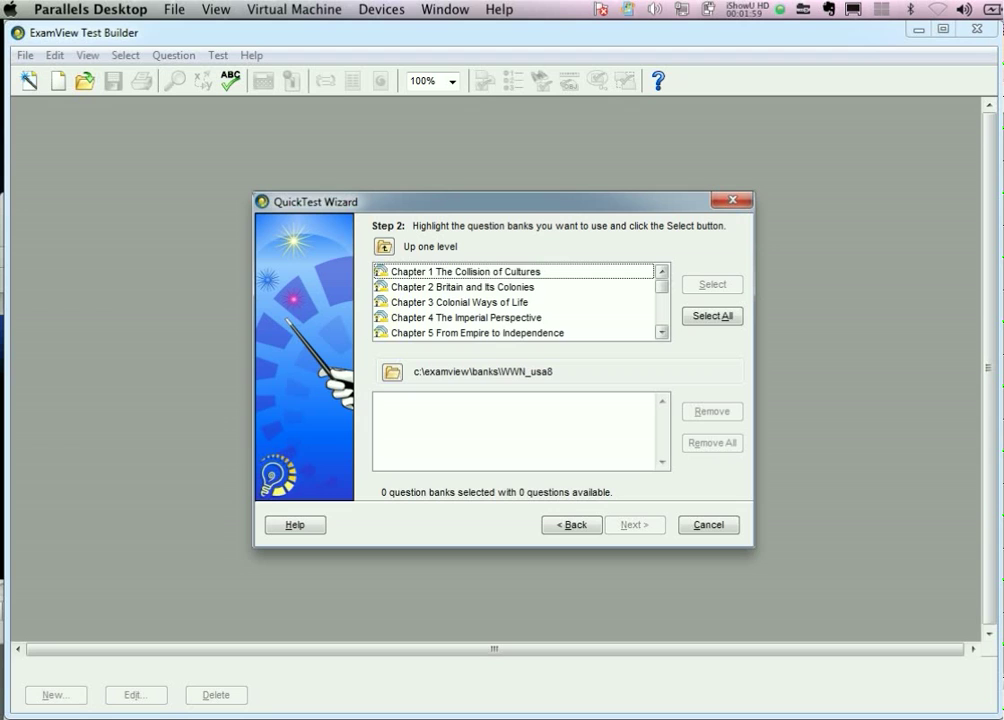
pyautogui.click(661, 332)
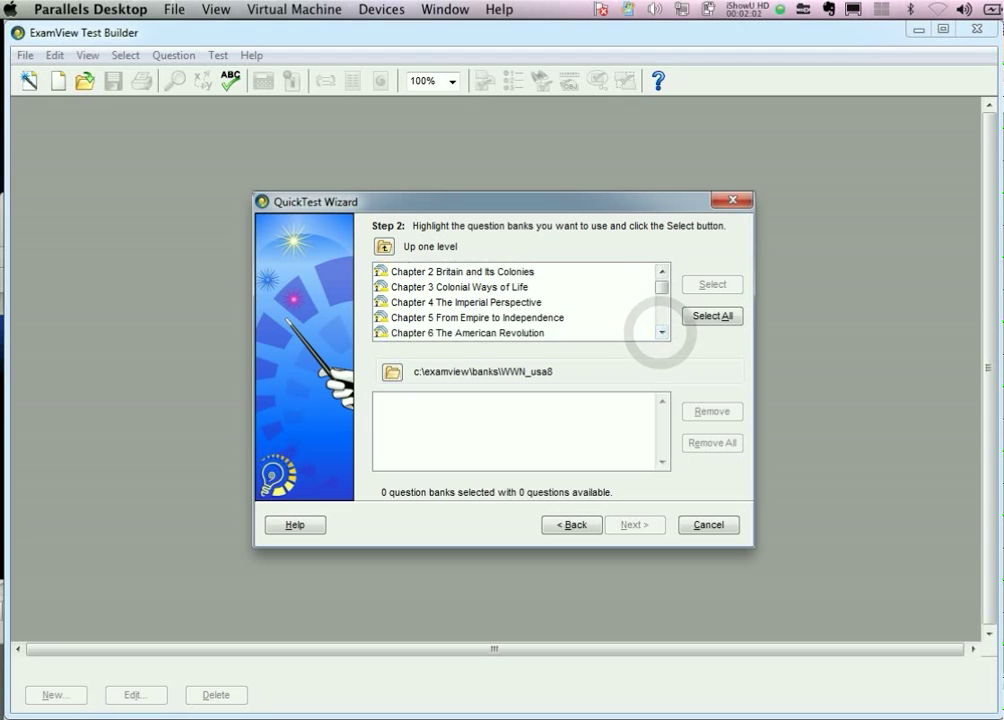
pyautogui.click(448, 302)
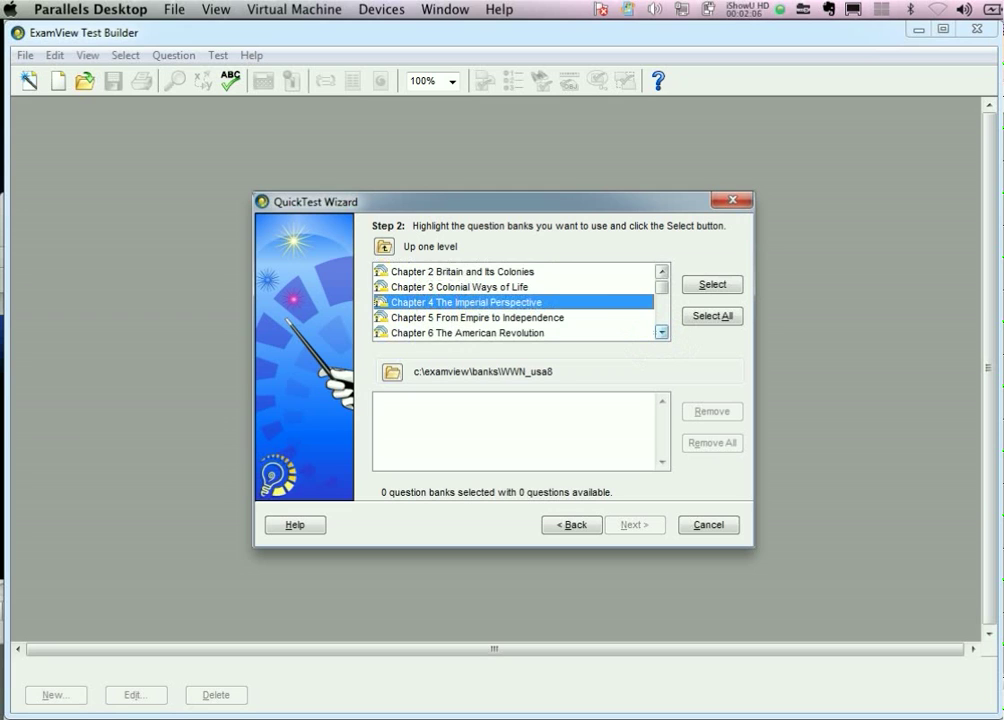
pyautogui.click(661, 332)
pyautogui.click(661, 332)
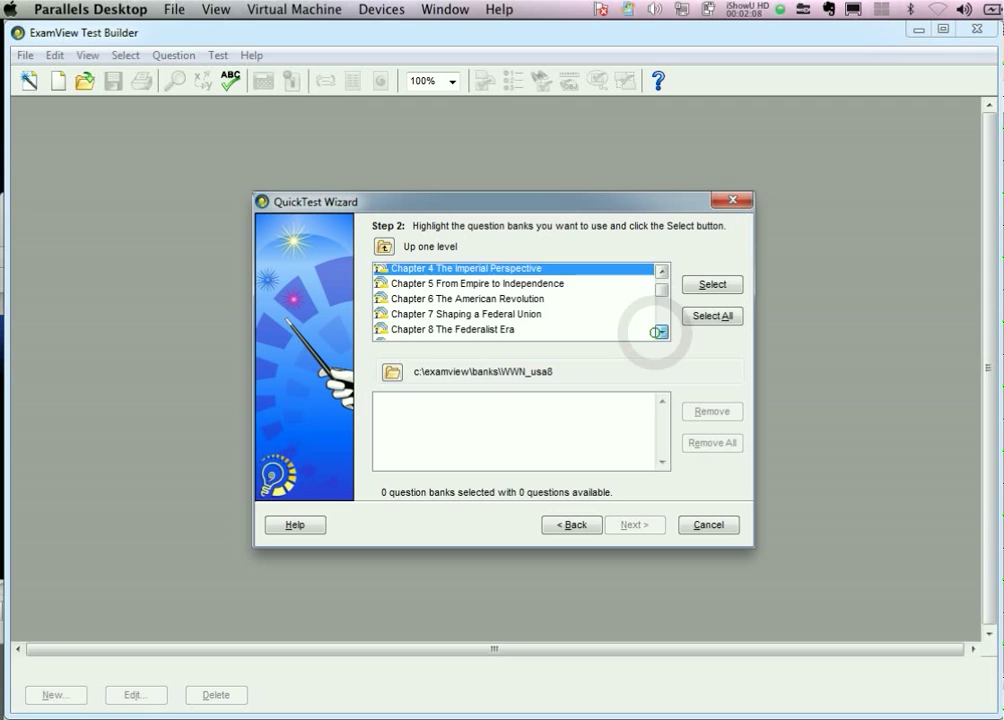
pyautogui.click(661, 332)
pyautogui.keyDown('shift'); pyautogui.click(498, 317); pyautogui.keyUp('shift')
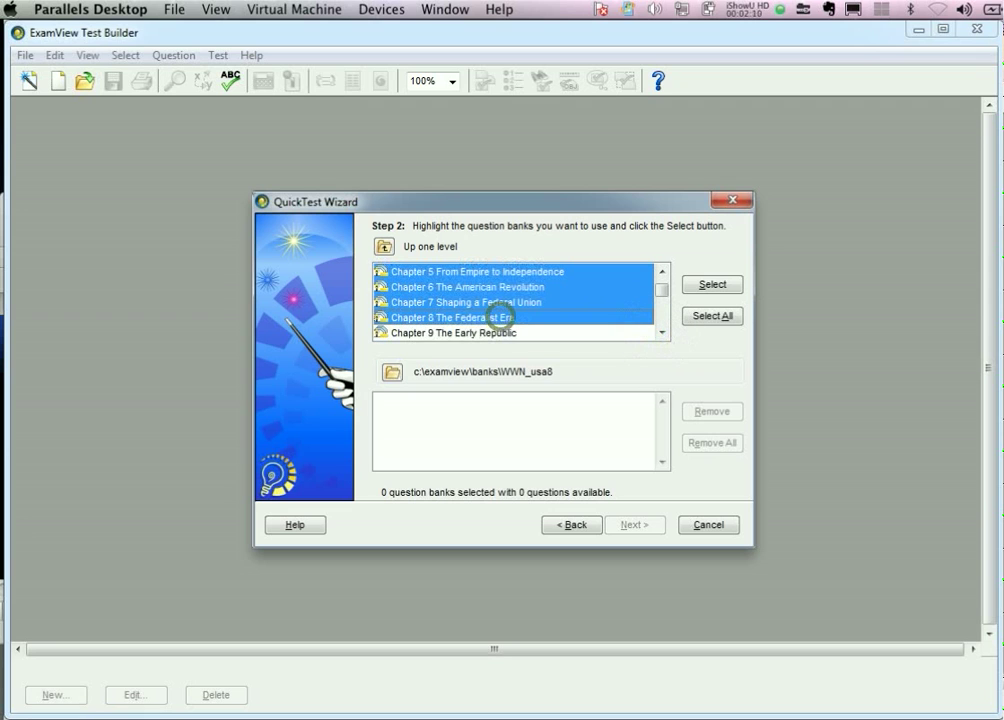
pyautogui.click(712, 284)
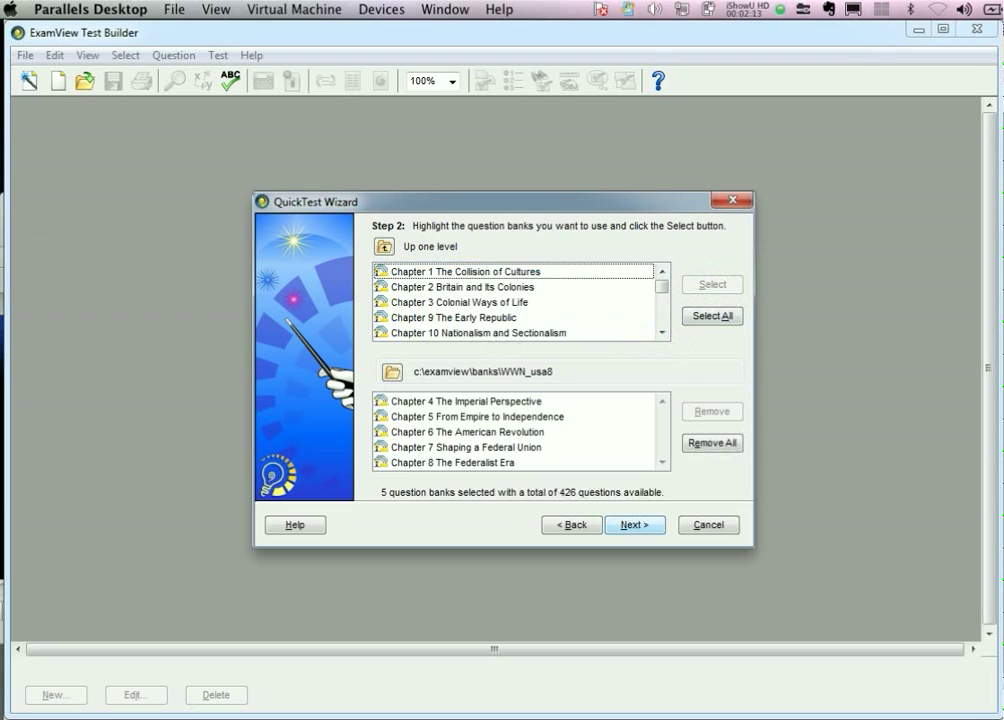
pyautogui.click(634, 524)
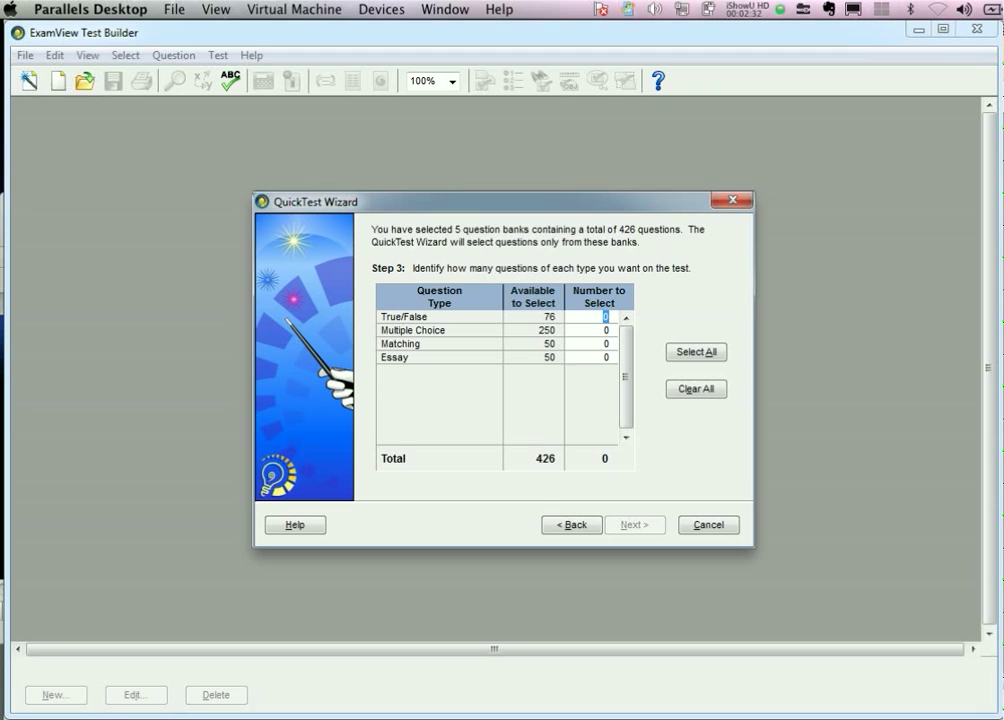
# Step: Request 12 true/false, 30 multiple choice, 5 matching and 3 essay questions
pyautogui.write('12')
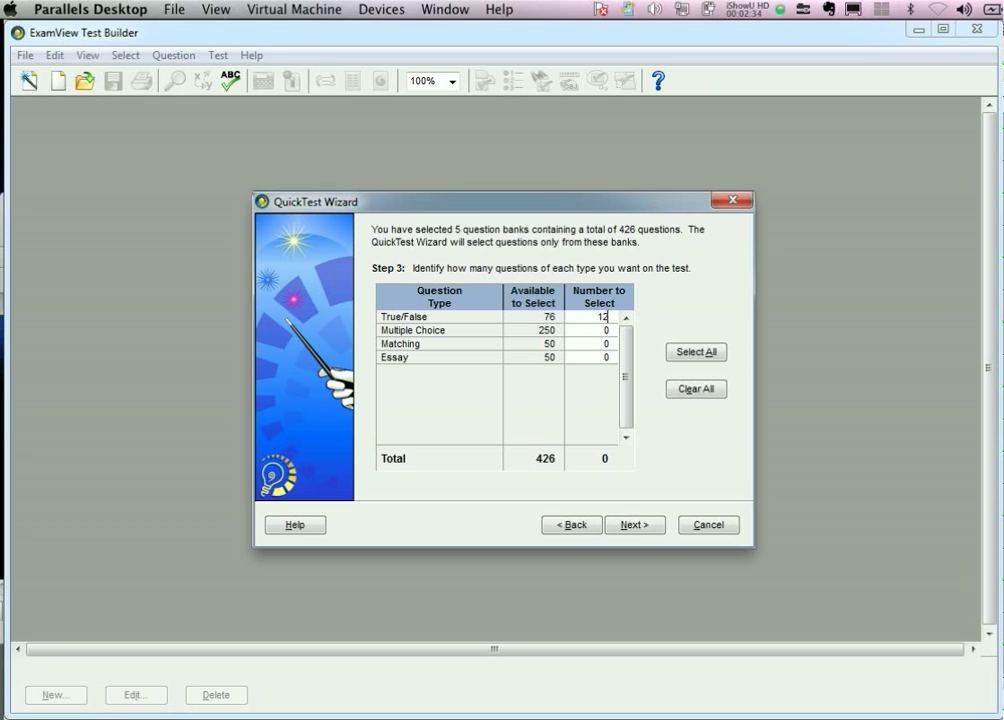
pyautogui.click(605, 330)
pyautogui.write('30')
pyautogui.press('Tab')
pyautogui.write('5')
pyautogui.press('Tab')
pyautogui.write('3')
# Step: Raise the number of matching groups and advance to the 50-question summary
pyautogui.click(634, 524)
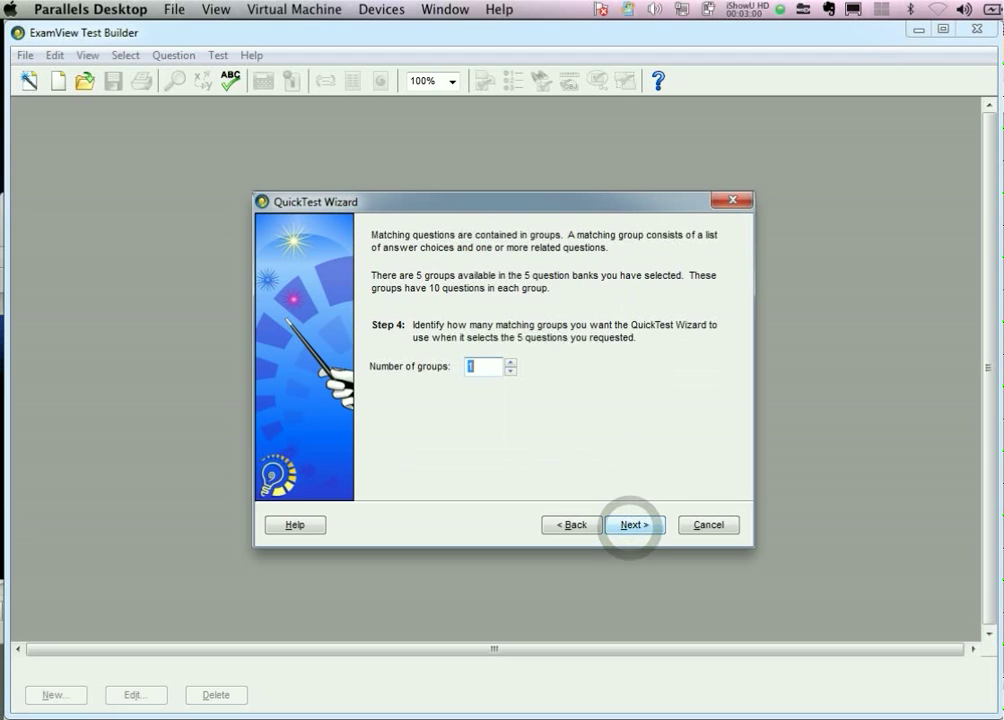
pyautogui.click(510, 362)
pyautogui.click(510, 362)
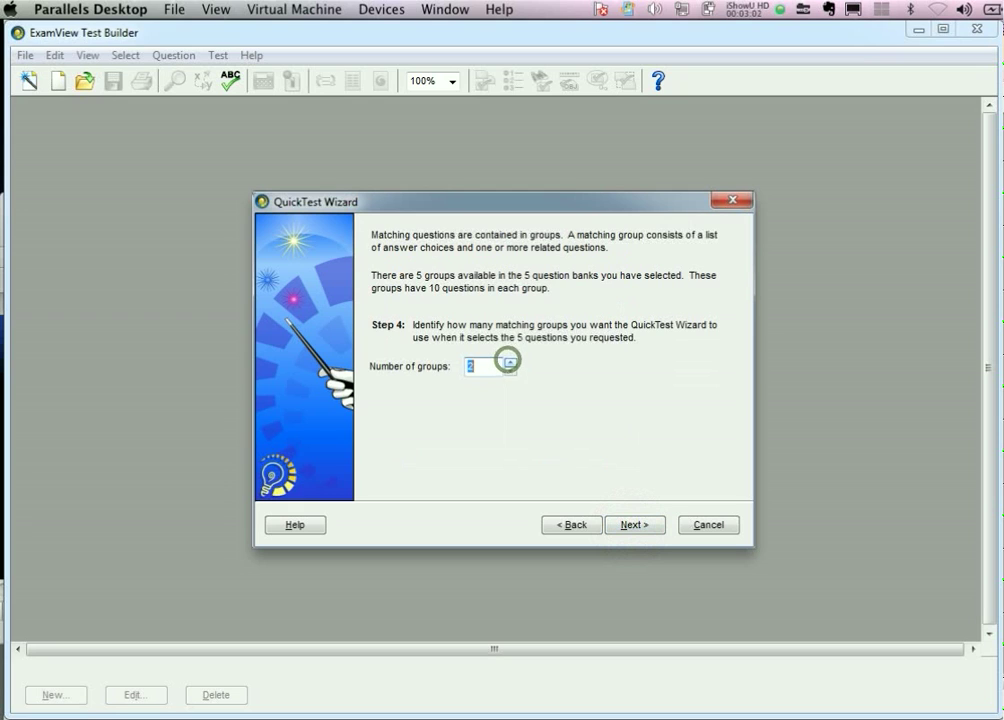
pyautogui.click(634, 524)
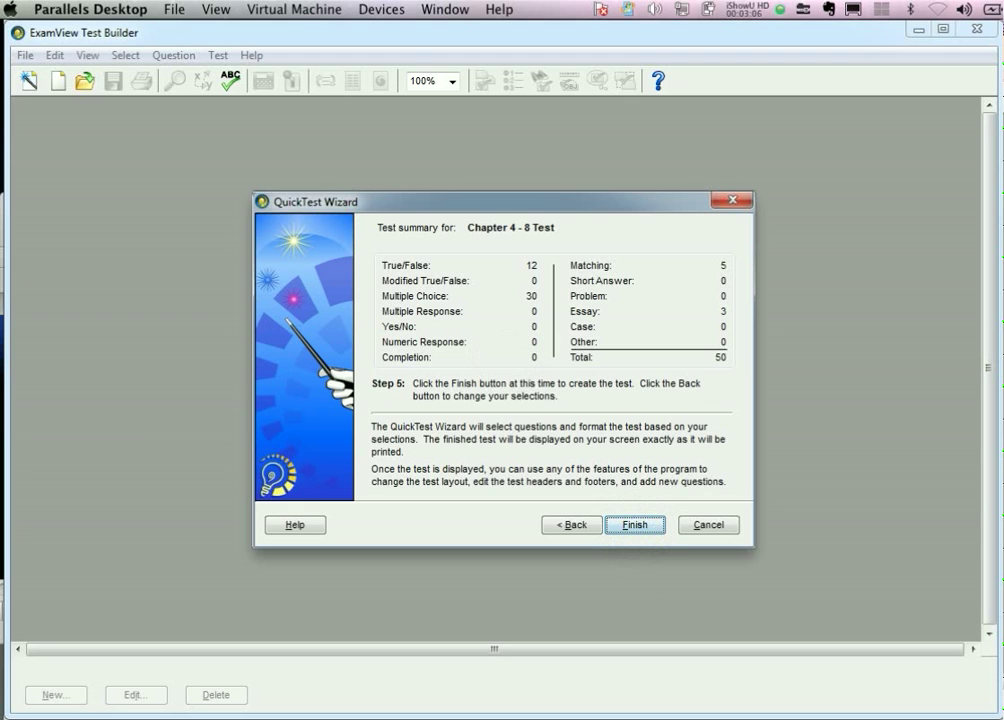
# Step: Finish the wizard to generate the 50-question test and scroll through its preview
pyautogui.click(641, 526)
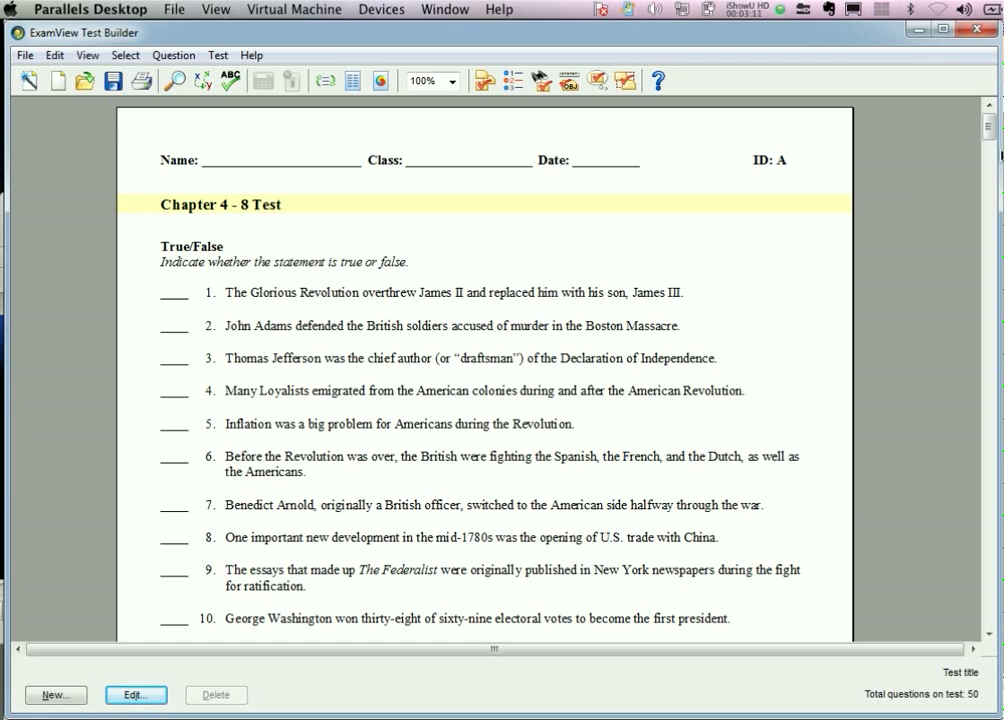
pyautogui.moveTo(986, 127); pyautogui.dragTo(988, 313)
pyautogui.scroll(-15, 485, 370)
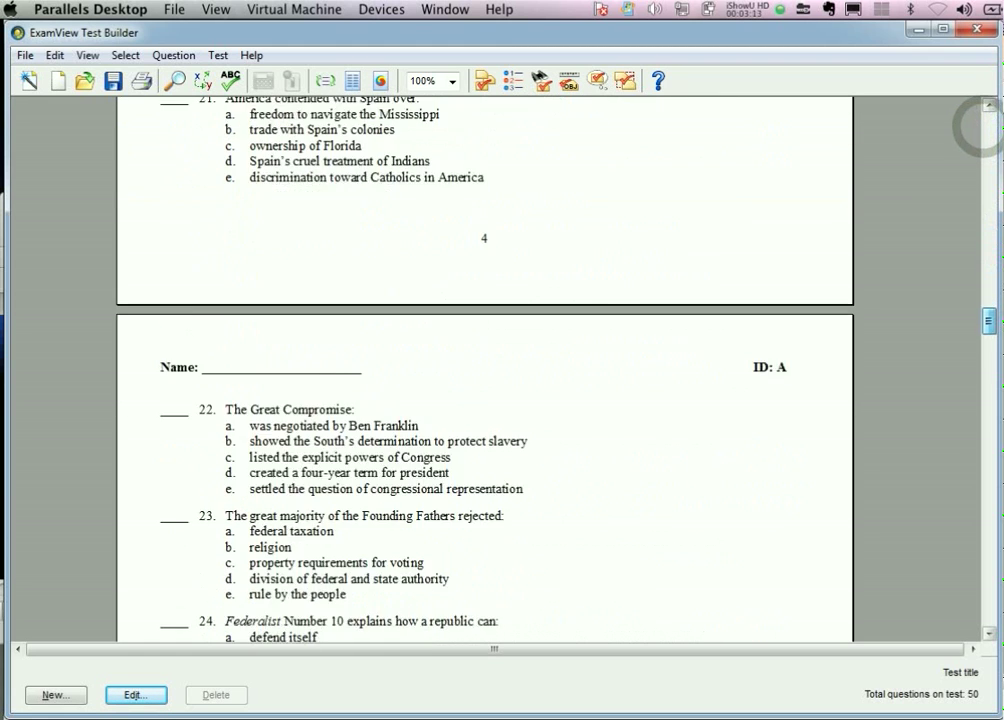
pyautogui.scroll(-14, 485, 370)
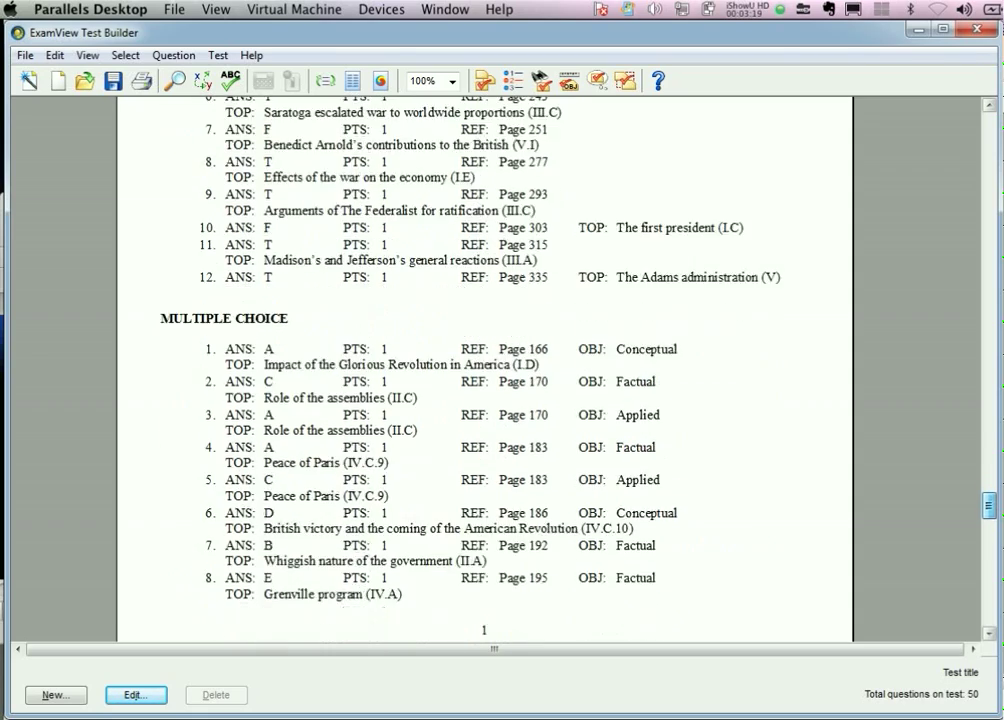
pyautogui.scroll(-15, 484, 370)
pyautogui.scroll(20, 484, 370)
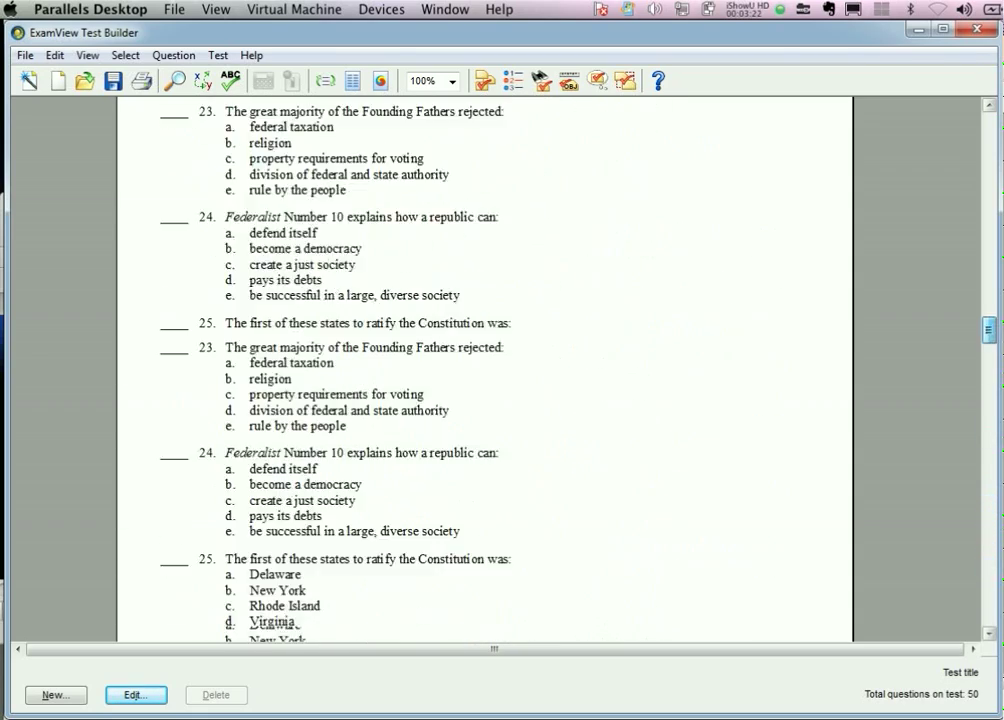
pyautogui.scroll(20, 484, 370)
pyautogui.scroll(-6, 484, 370)
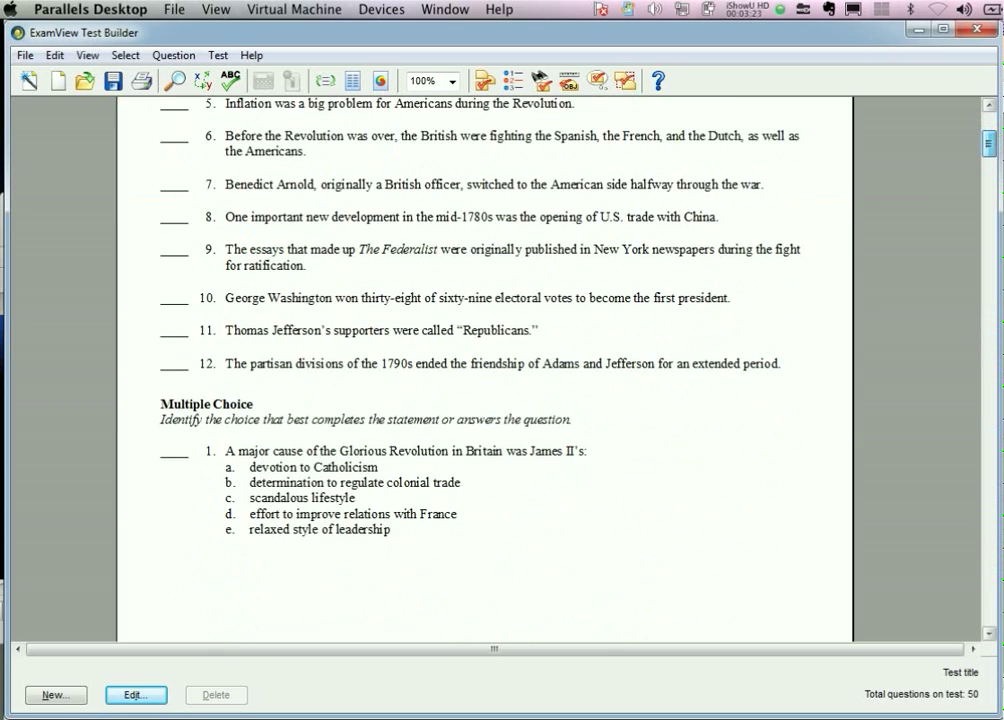
pyautogui.scroll(6, 484, 370)
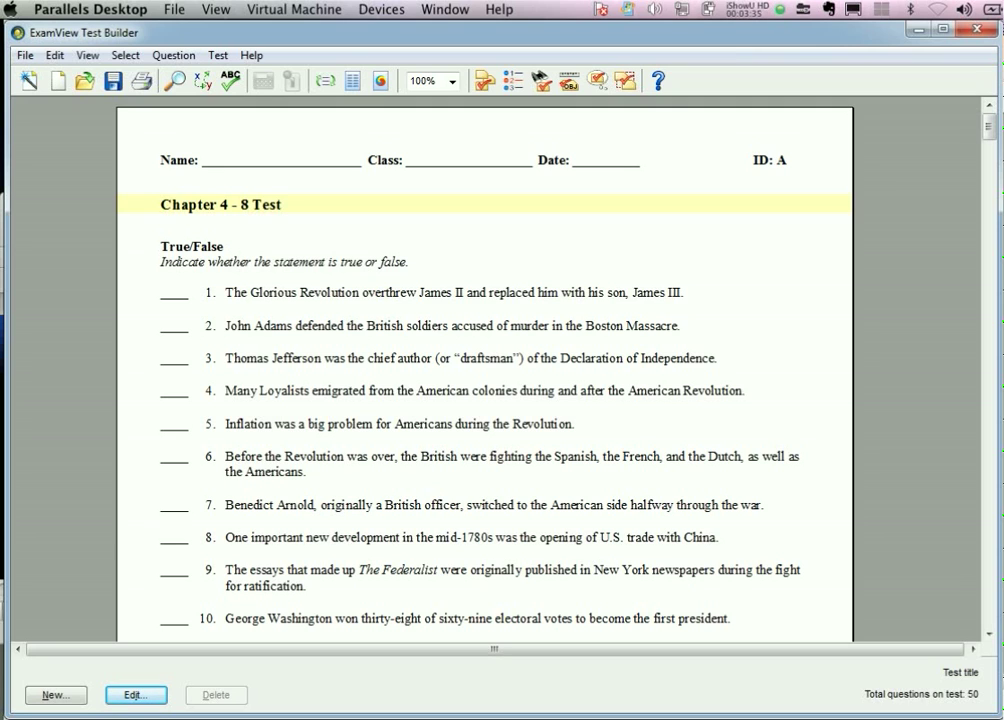
pyautogui.doubleClick(286, 292)
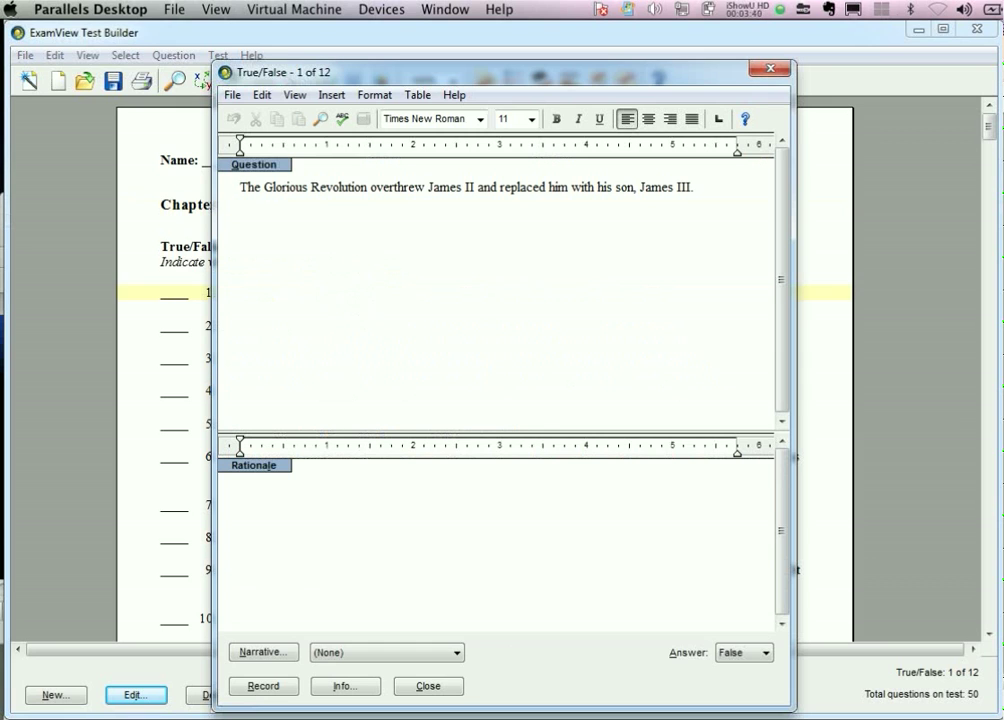
pyautogui.click(769, 68)
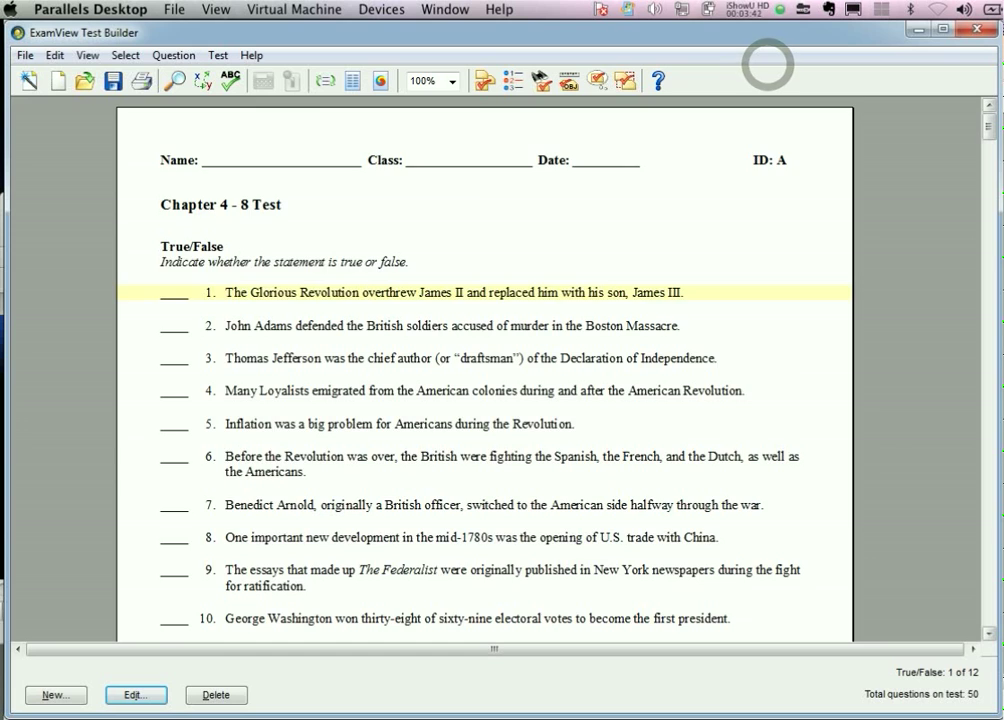
pyautogui.scroll(-10, 983, 524)
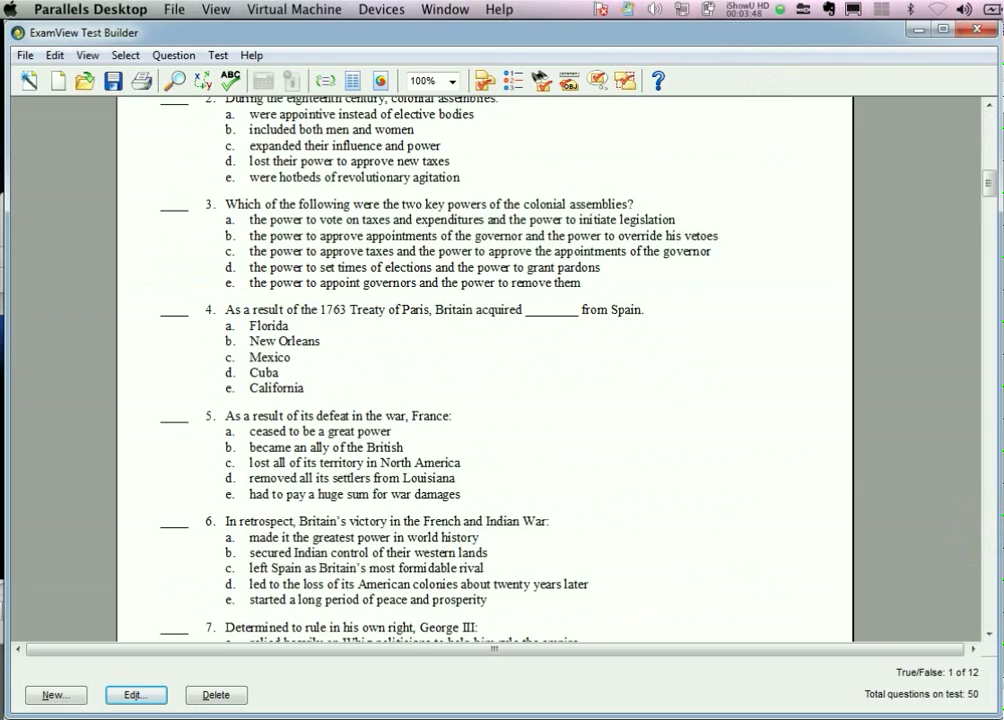
pyautogui.doubleClick(281, 229)
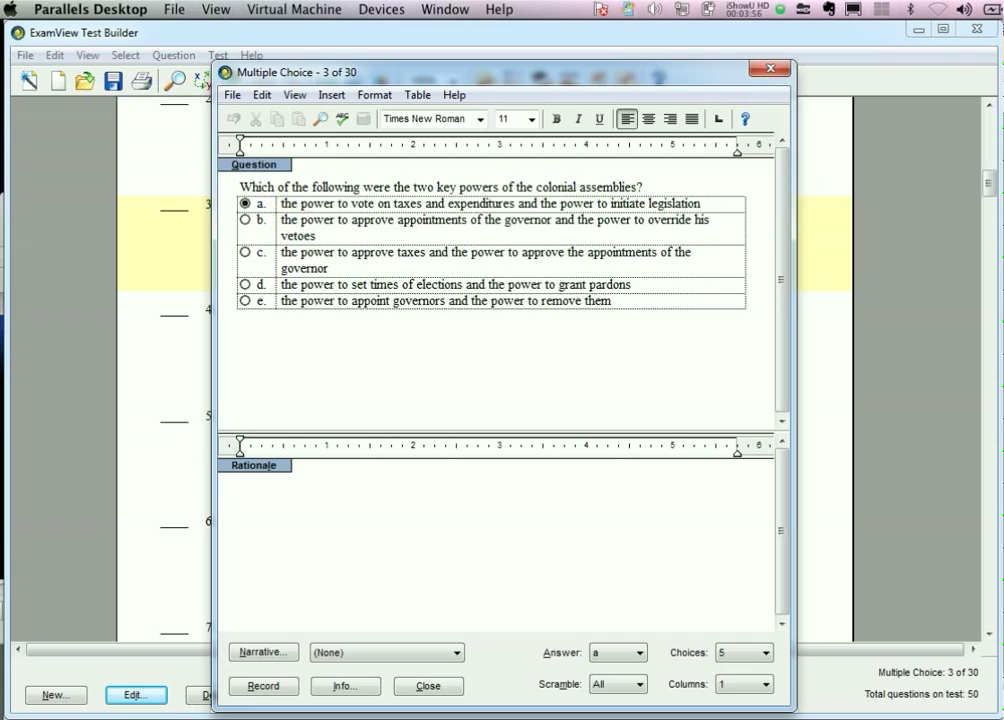
pyautogui.click(447, 203)
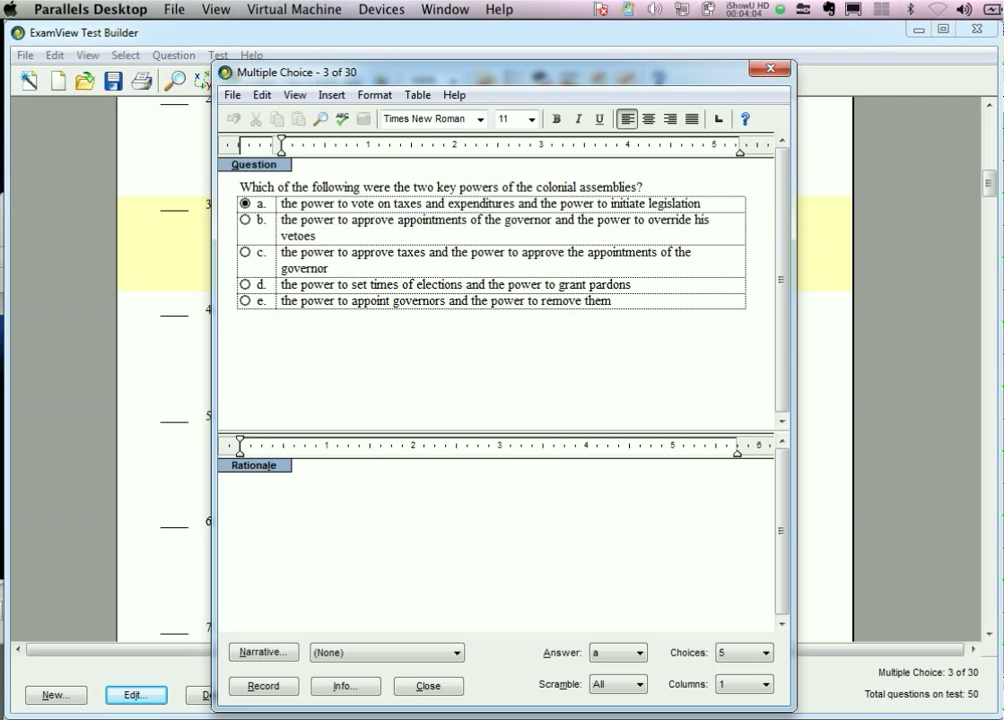
pyautogui.press('Tab')
pyautogui.click(639, 652)
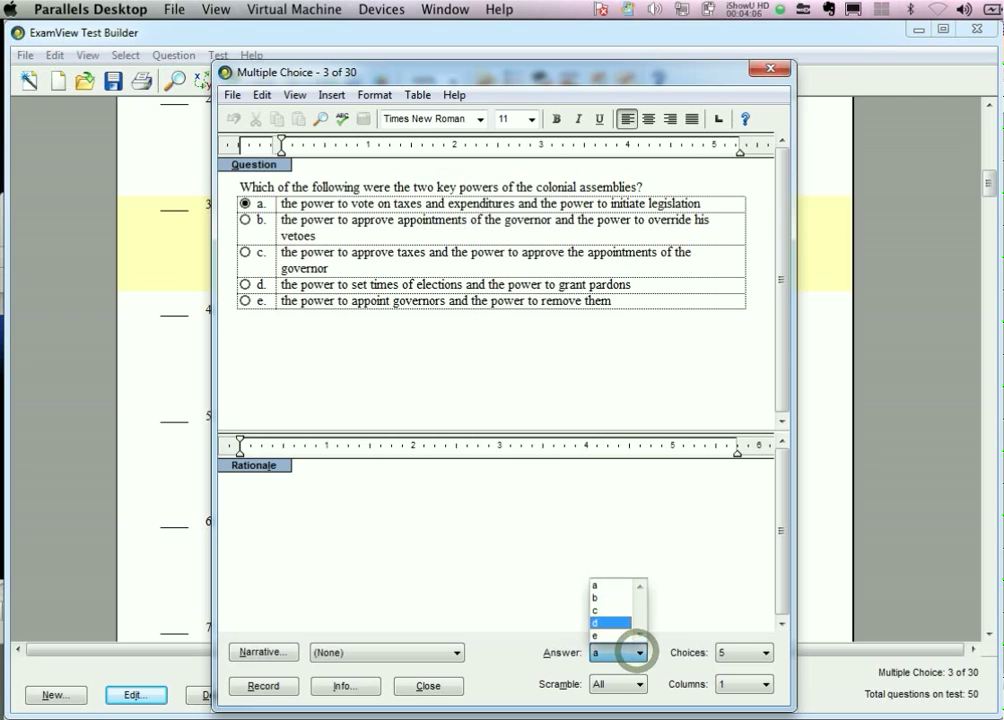
pyautogui.click(619, 595)
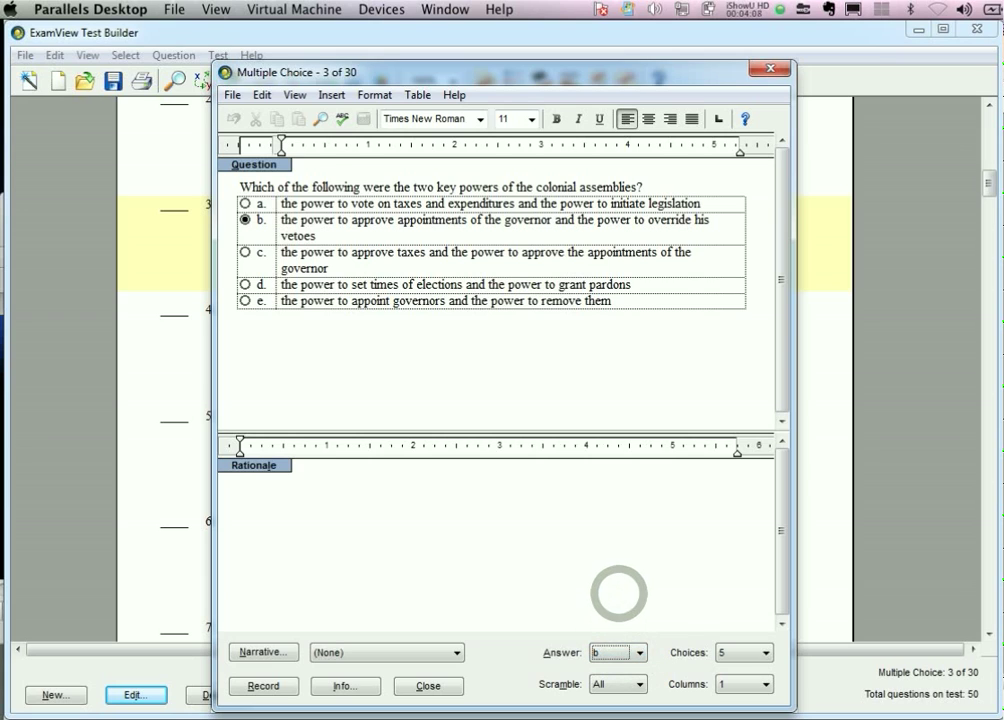
pyautogui.click(635, 655)
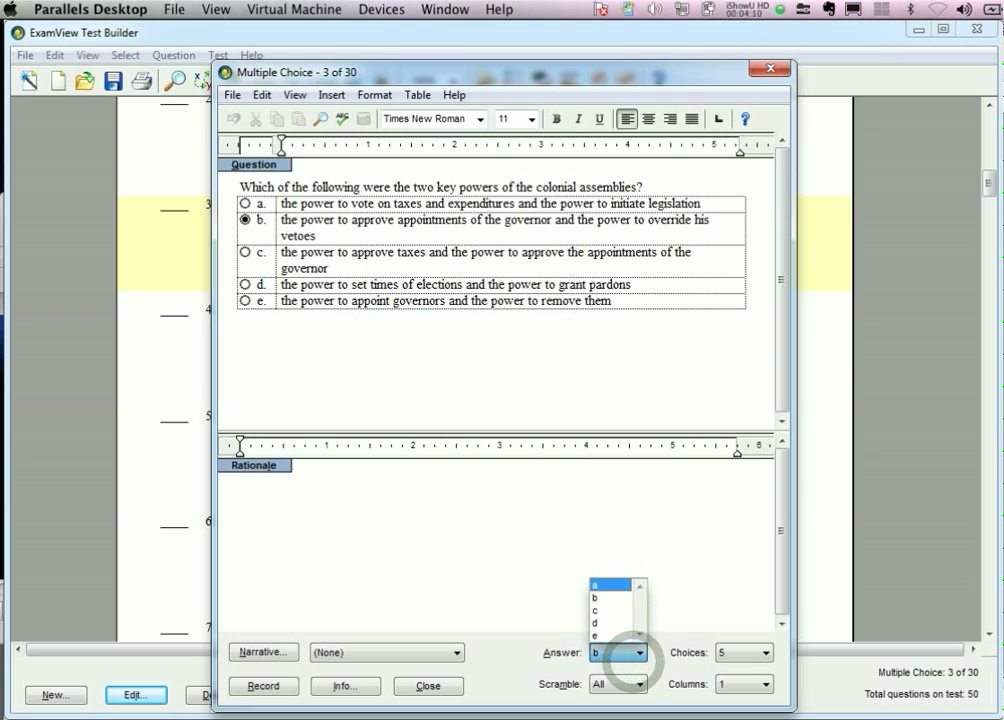
pyautogui.click(605, 586)
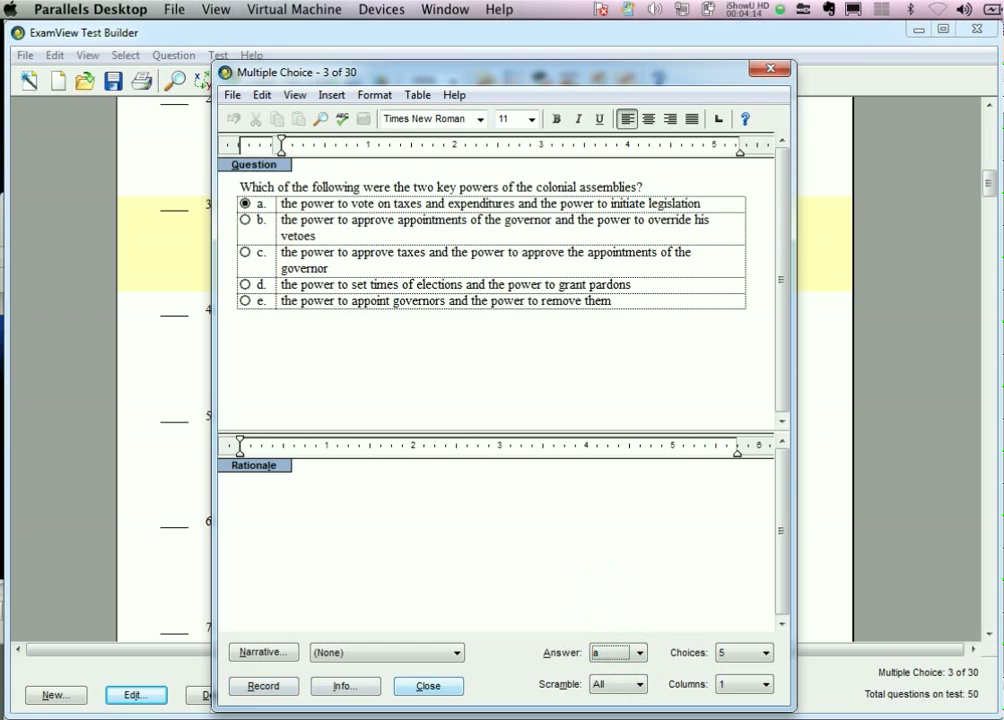
pyautogui.click(418, 686)
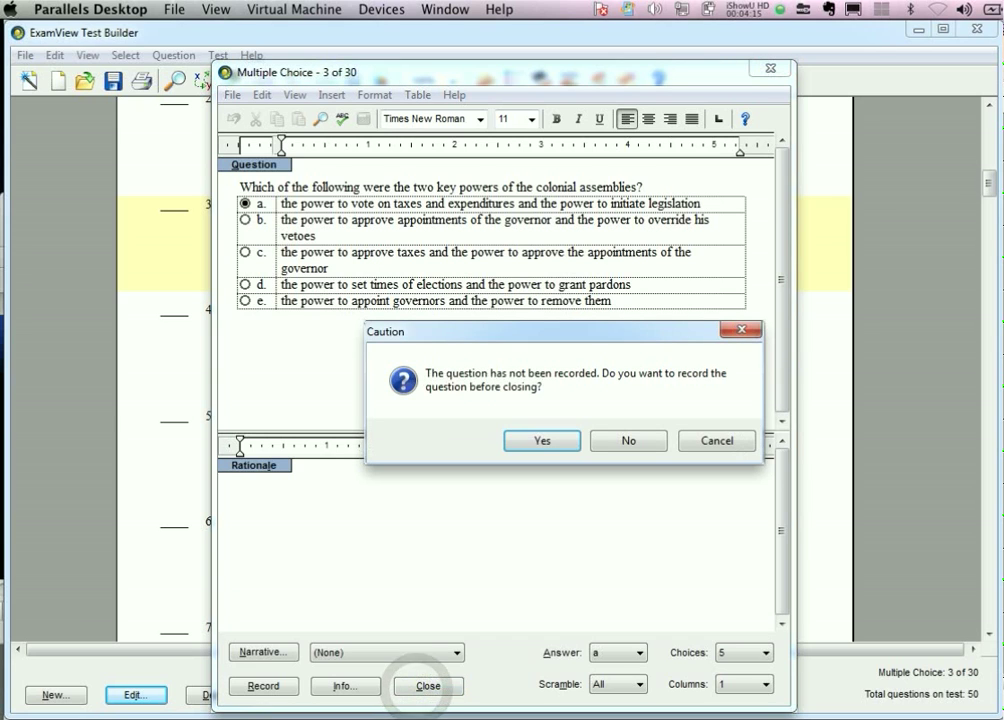
pyautogui.click(634, 438)
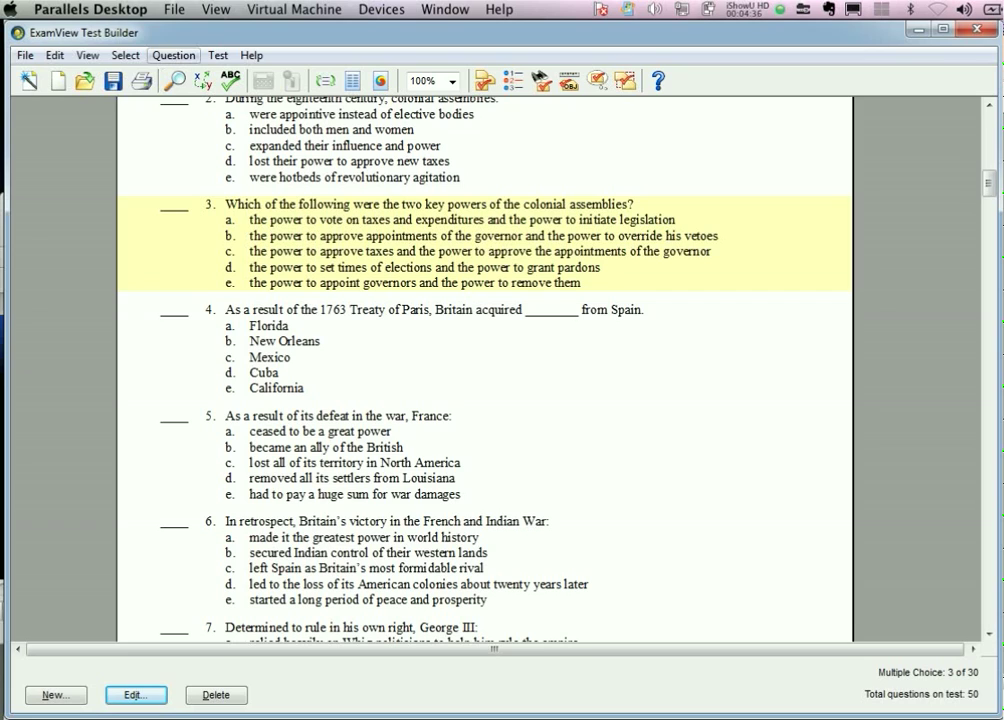
# Step: Select questions by criteria from the Chapter 4–8 banks, reaching 376 available questions
pyautogui.click(173, 55)
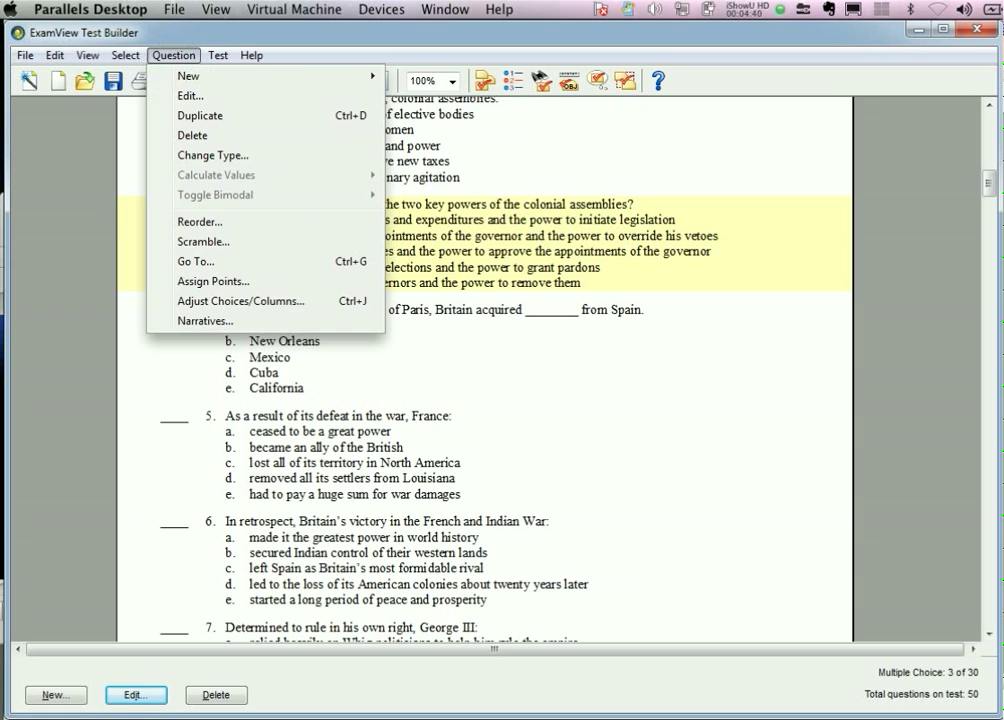
pyautogui.moveTo(125, 55)
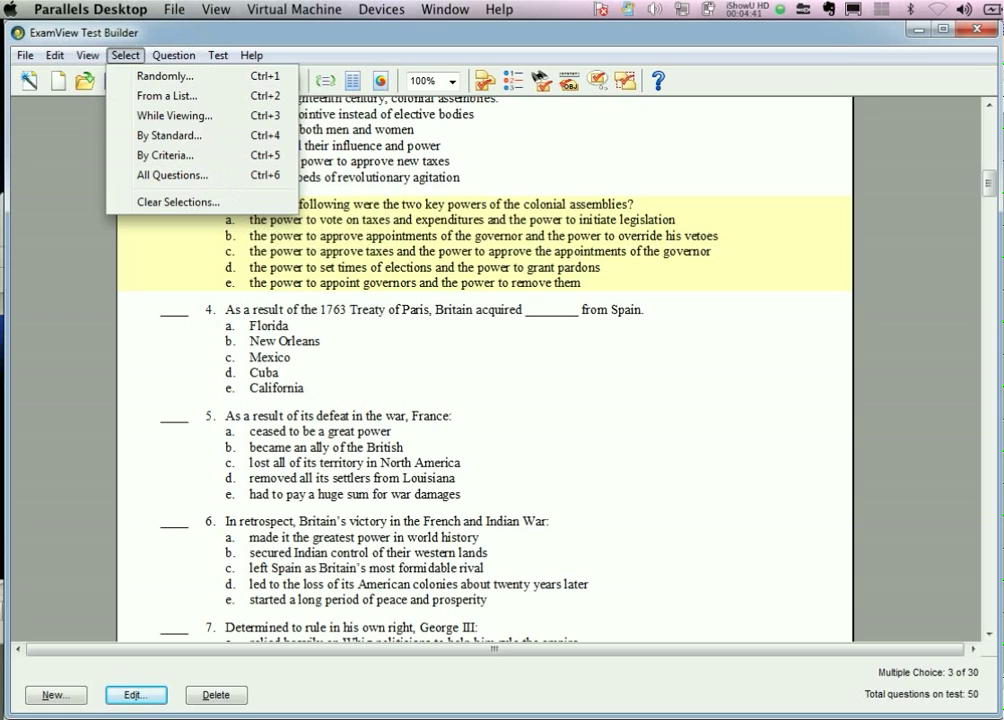
pyautogui.click(143, 155)
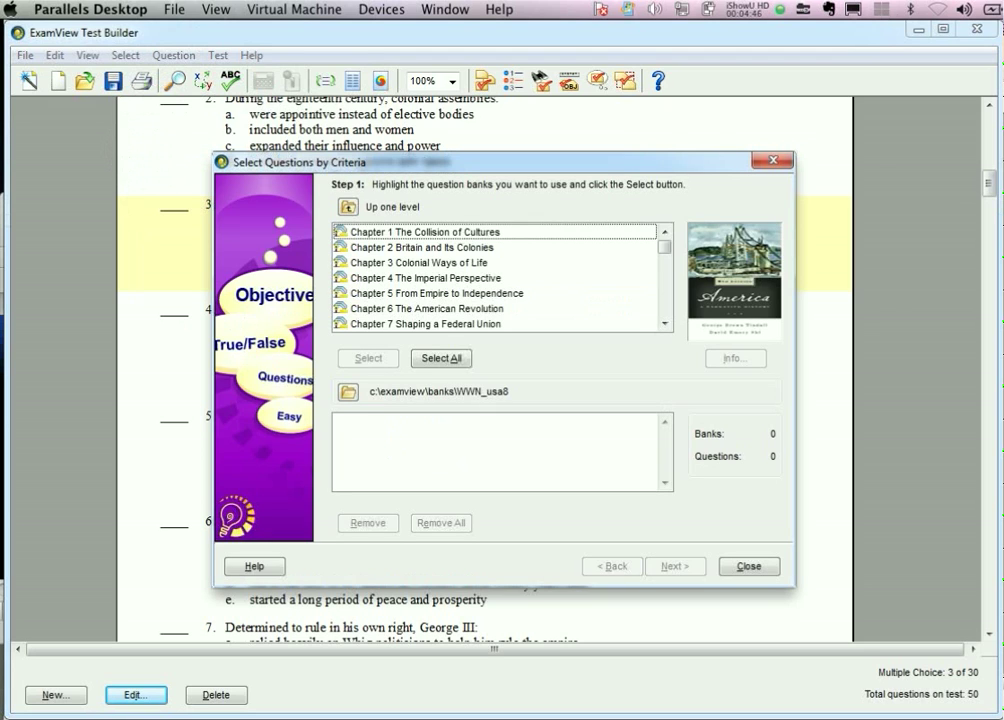
pyautogui.click(441, 277)
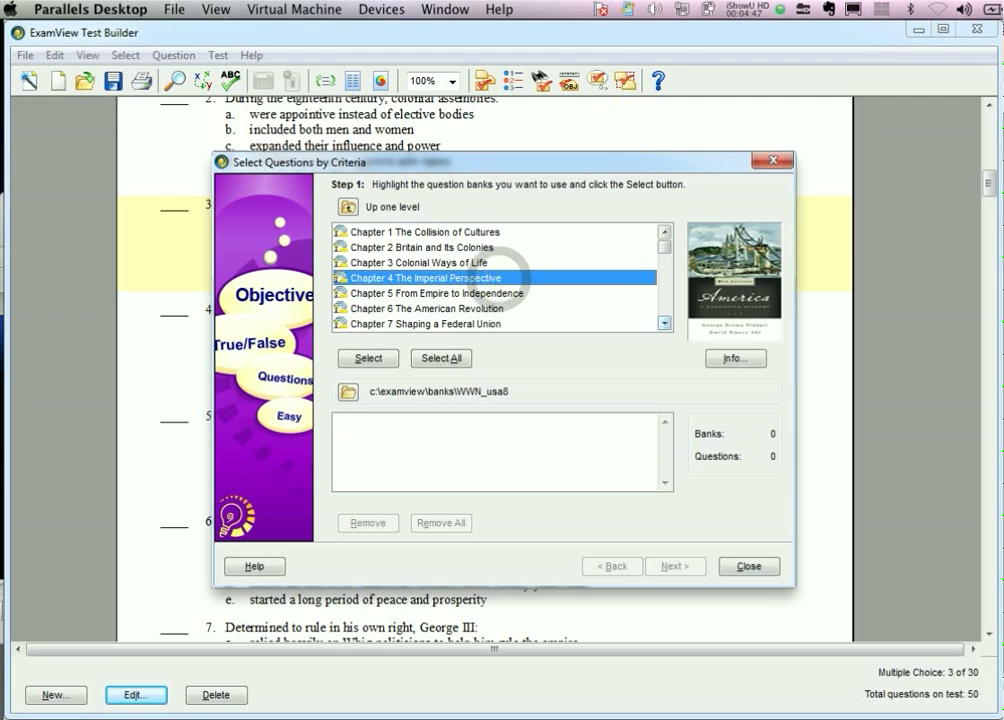
pyautogui.click(663, 322)
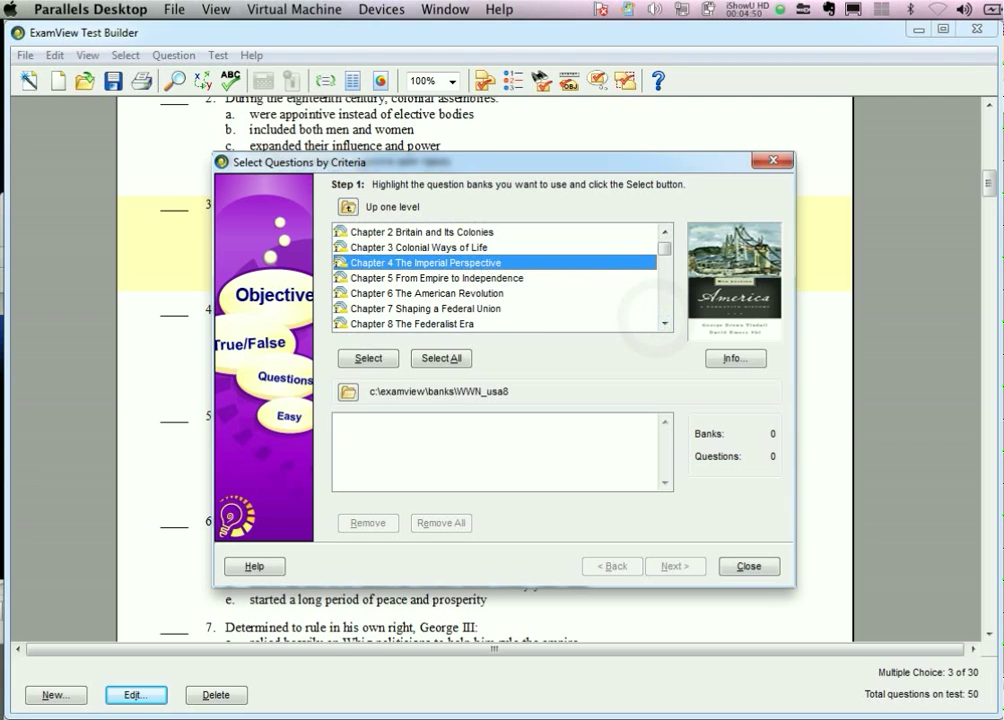
pyautogui.keyDown('shift'); pyautogui.click(437, 323); pyautogui.keyUp('shift')
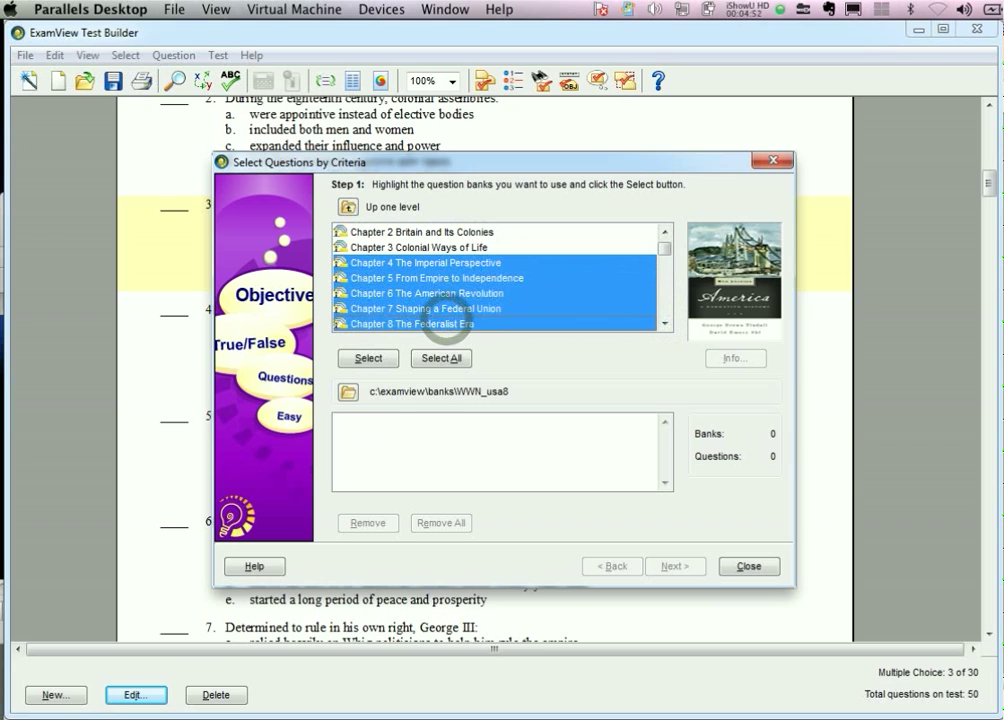
pyautogui.click(368, 357)
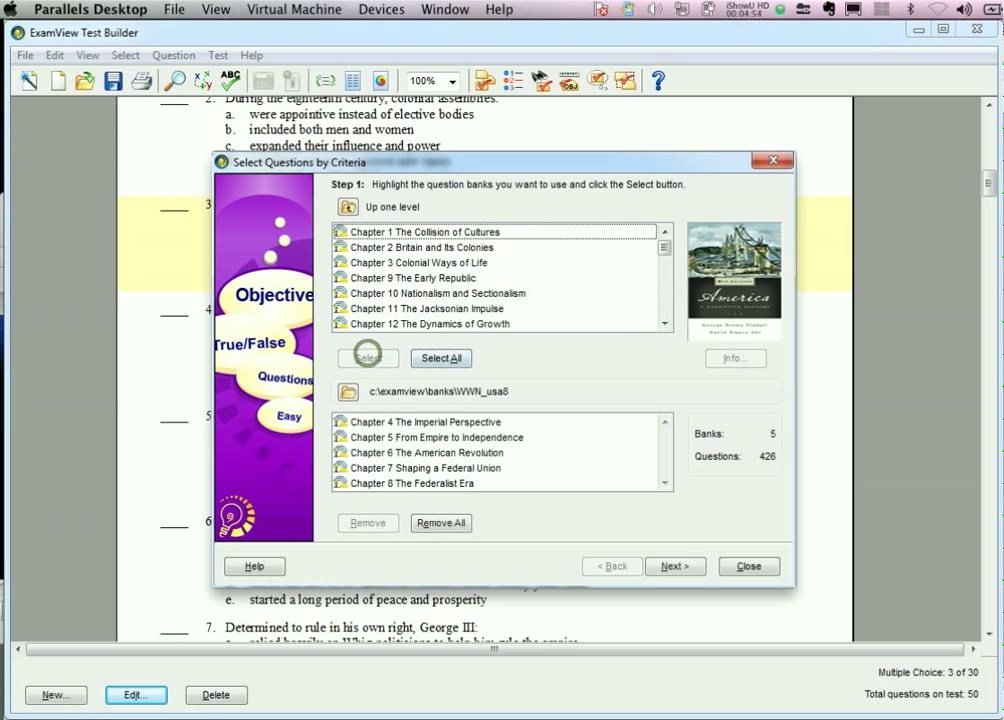
pyautogui.click(672, 566)
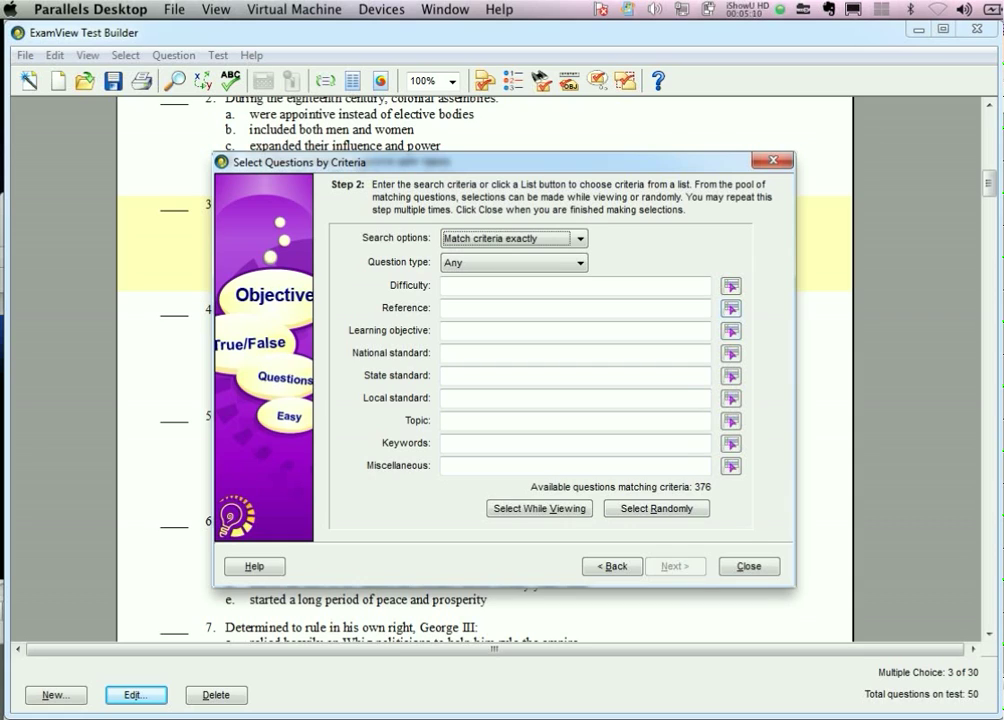
# Step: Review the page reference list, then set the learning objective to Conceptual
pyautogui.click(731, 308)
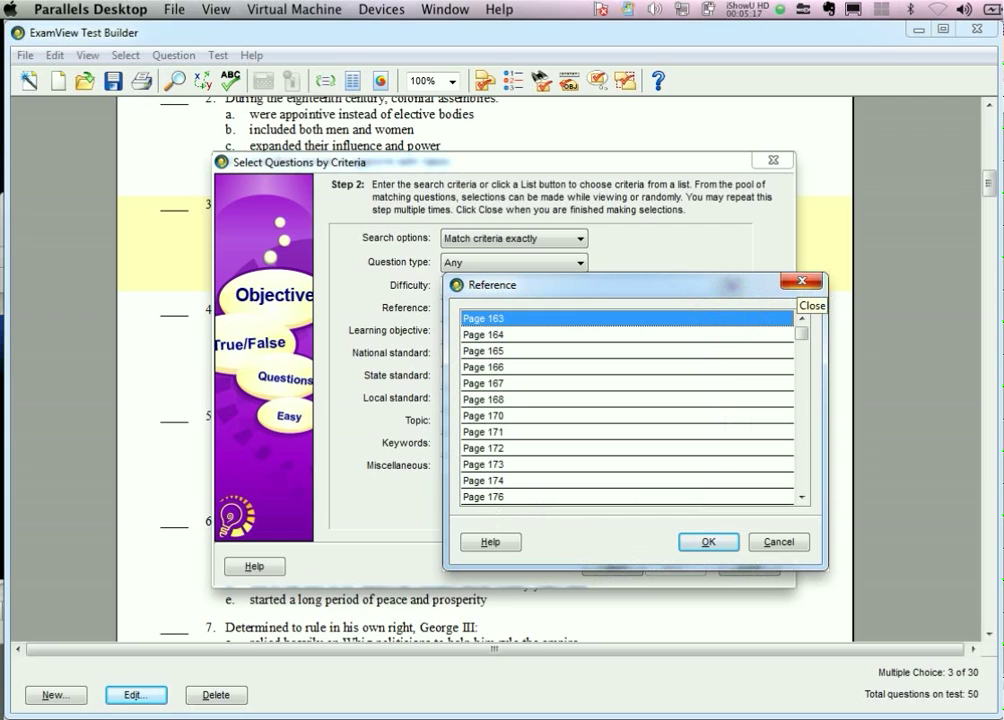
pyautogui.click(797, 281)
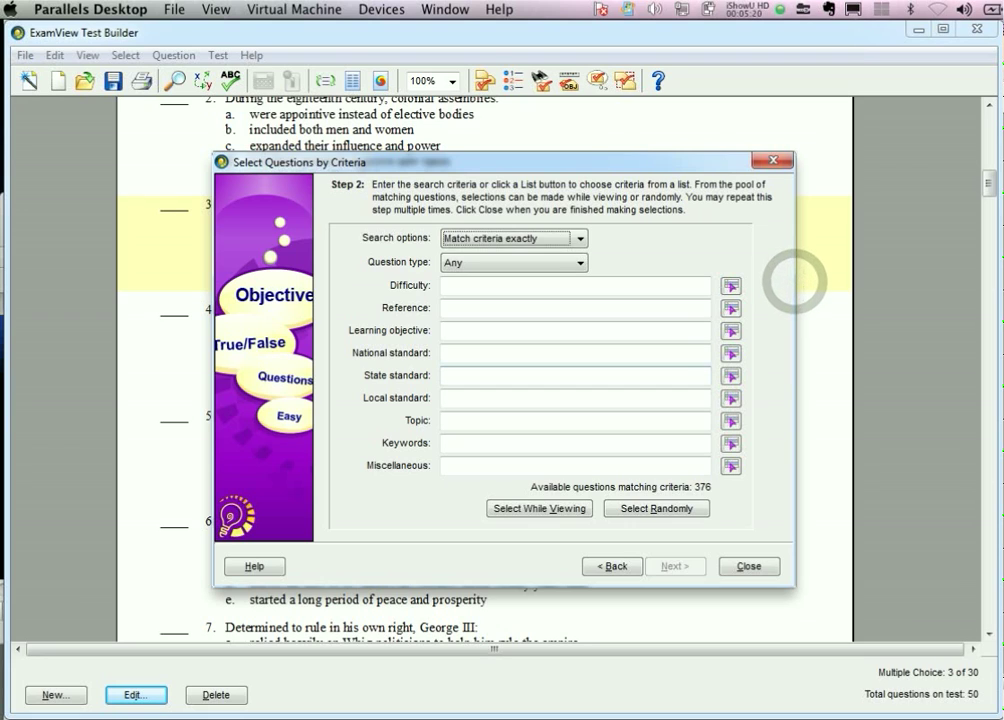
pyautogui.click(731, 331)
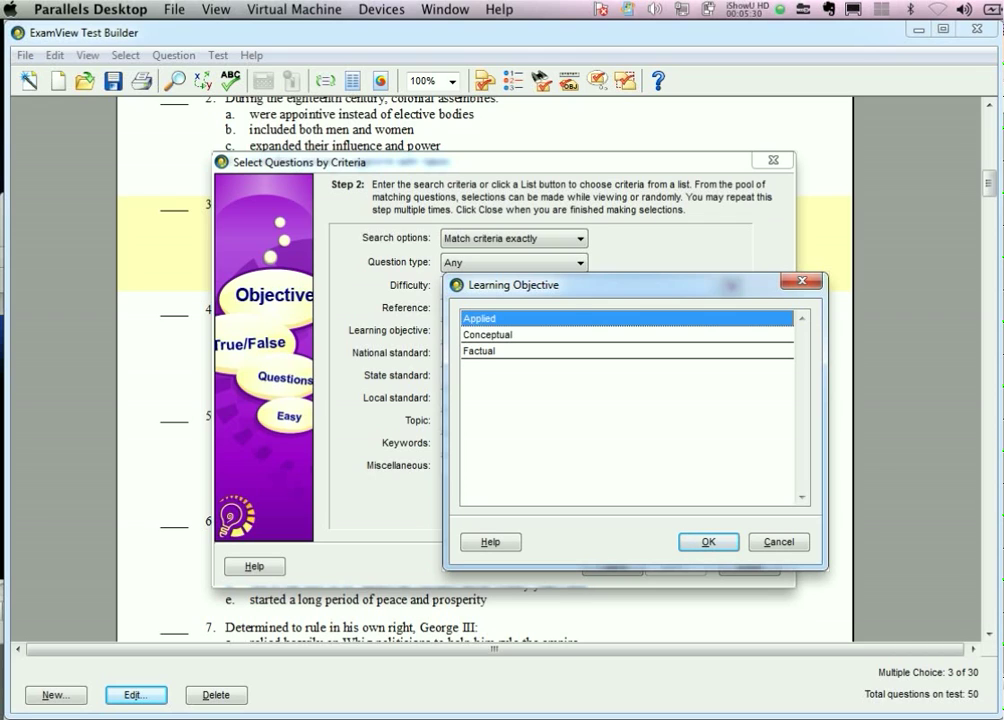
pyautogui.click(515, 334)
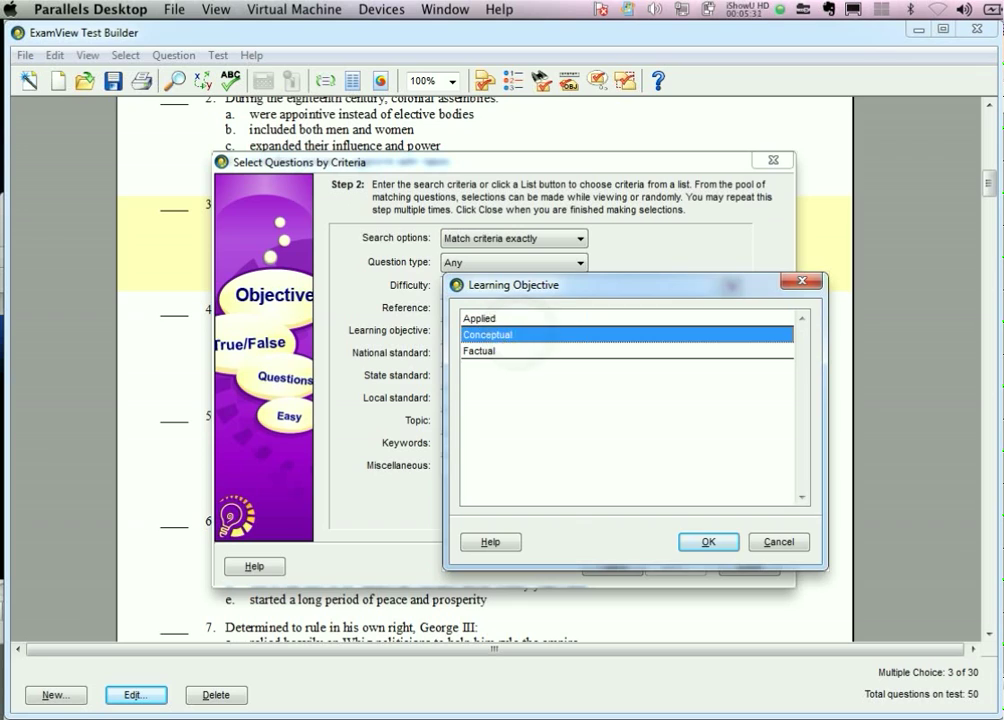
pyautogui.click(708, 542)
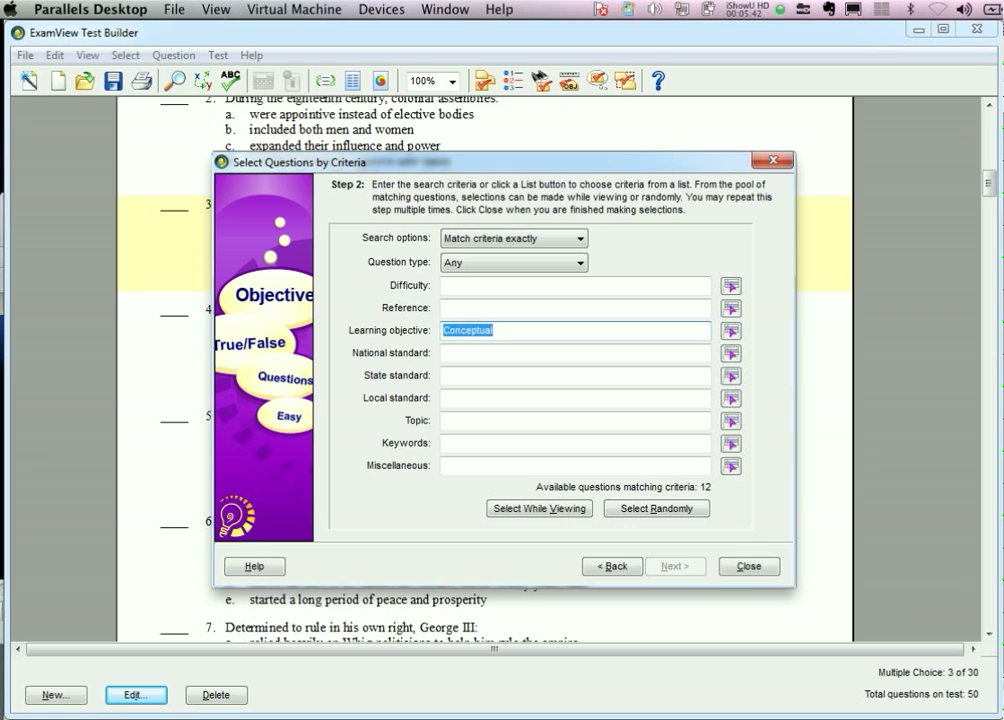
# Step: Try the Applied and Factual objectives, then settle on Conceptual with 12 matching questions
pyautogui.click(731, 331)
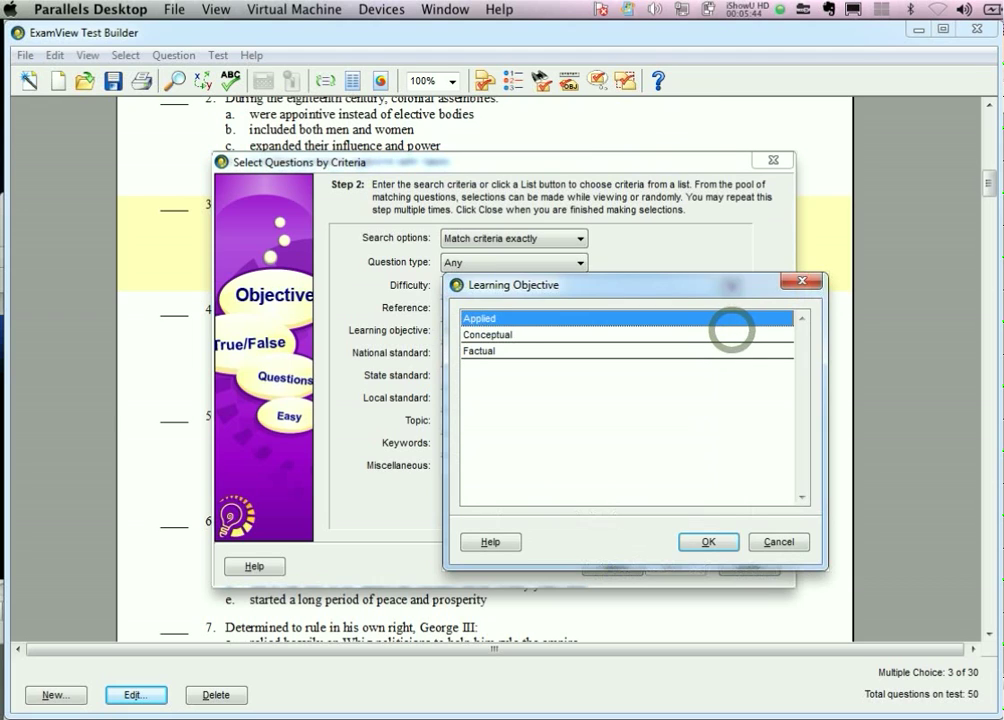
pyautogui.click(545, 319)
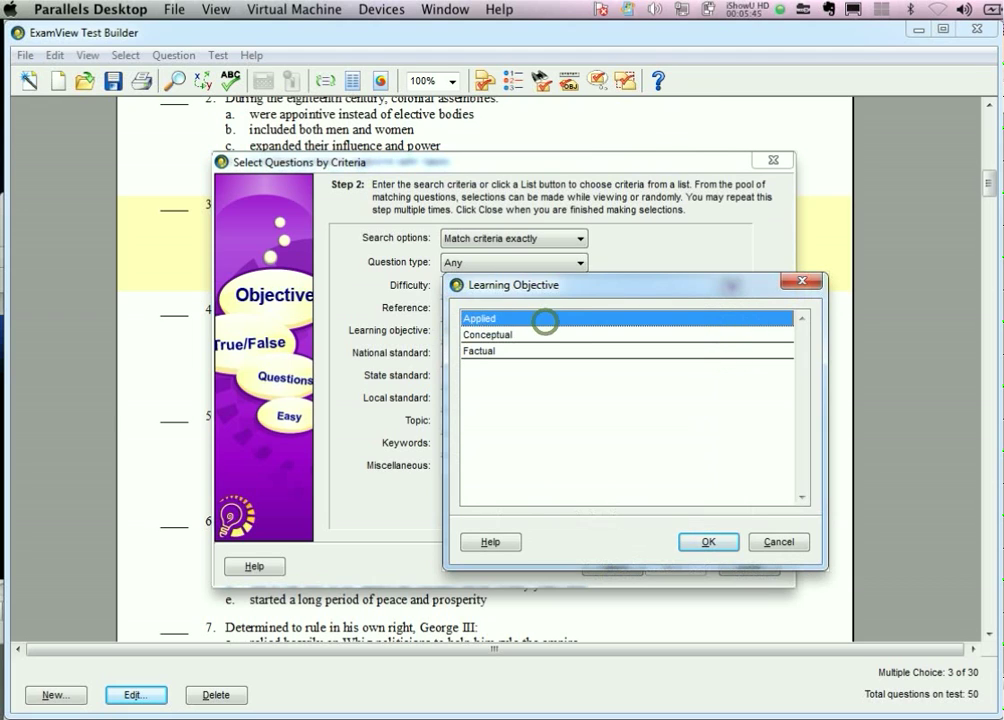
pyautogui.click(705, 541)
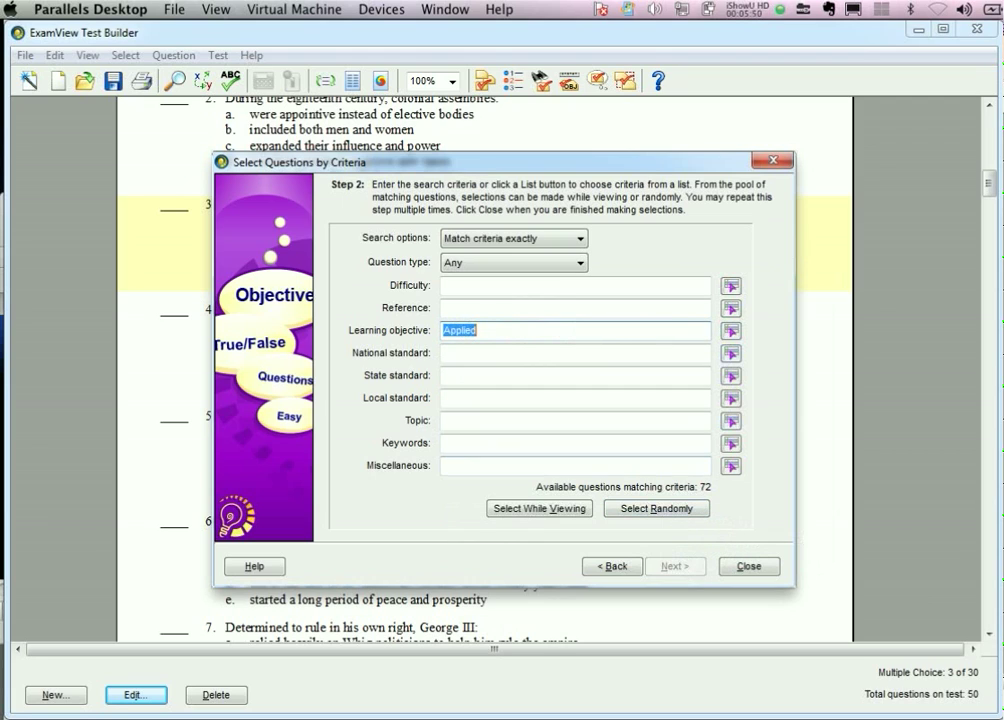
pyautogui.click(730, 328)
pyautogui.click(656, 351)
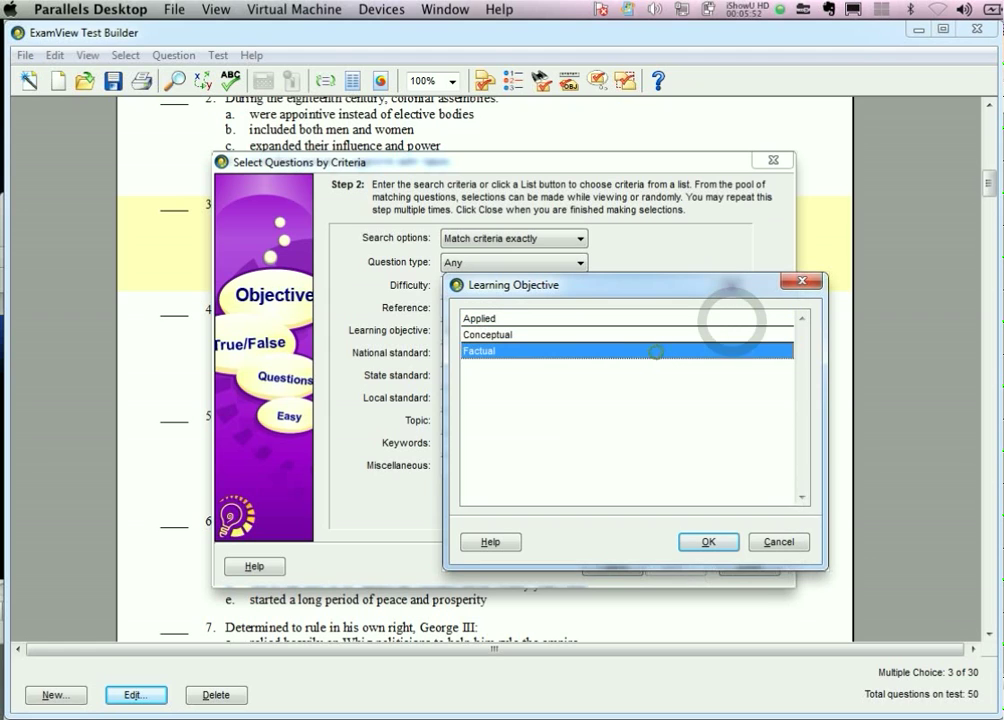
pyautogui.click(709, 541)
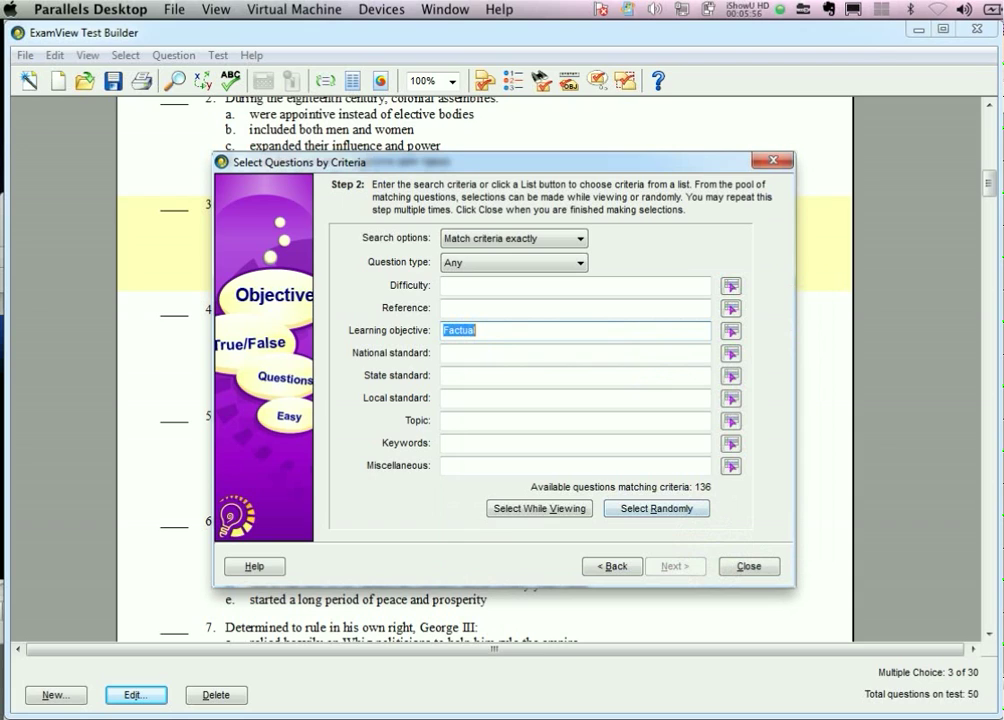
pyautogui.click(730, 330)
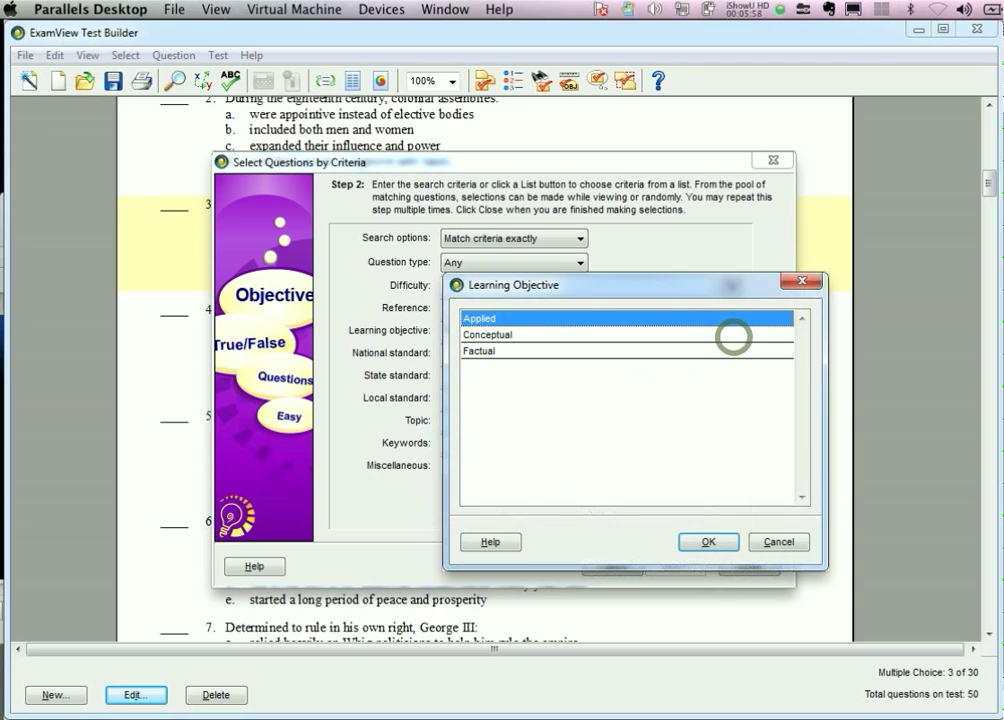
pyautogui.click(598, 336)
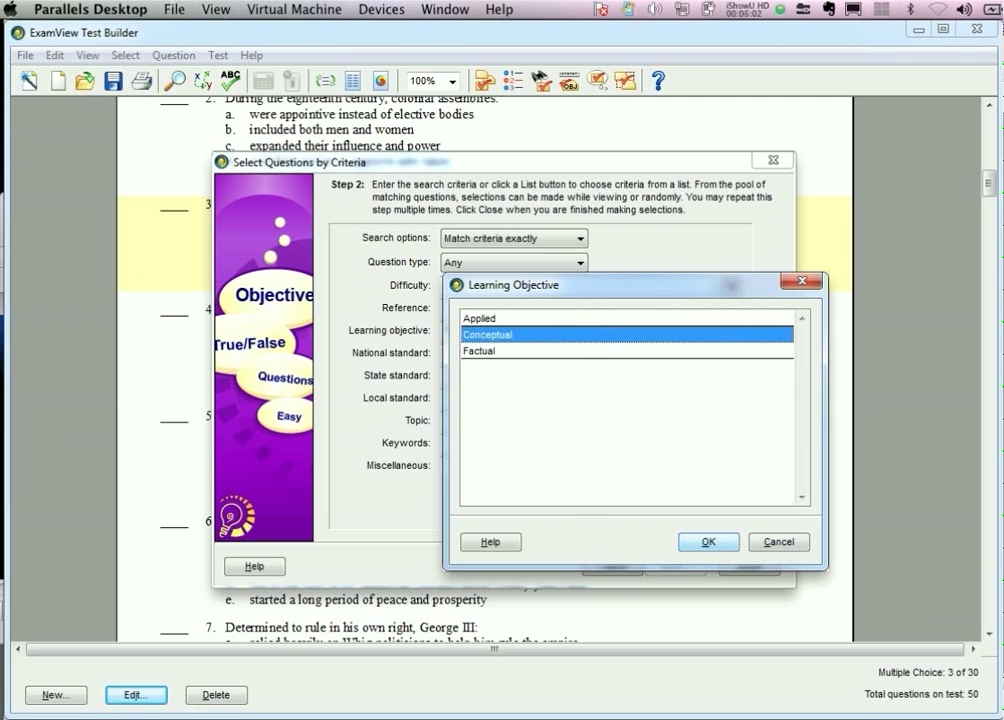
pyautogui.click(700, 540)
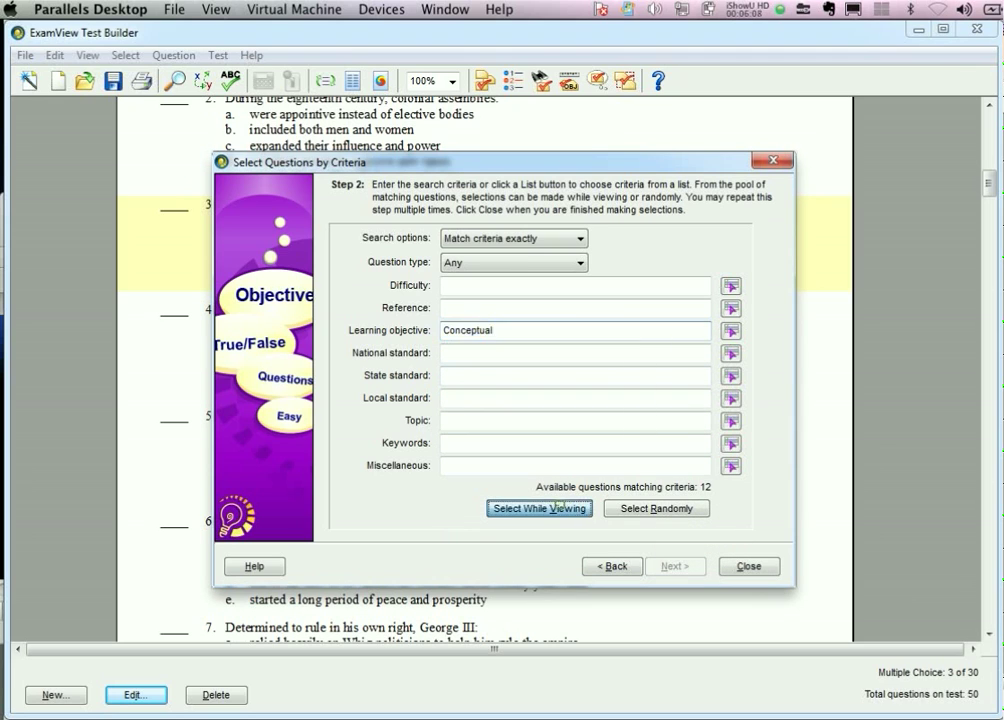
# Step: While viewing, tick questions 2 and 3 in both Chapter 4 and Chapter 5, adding four
pyautogui.click(540, 508)
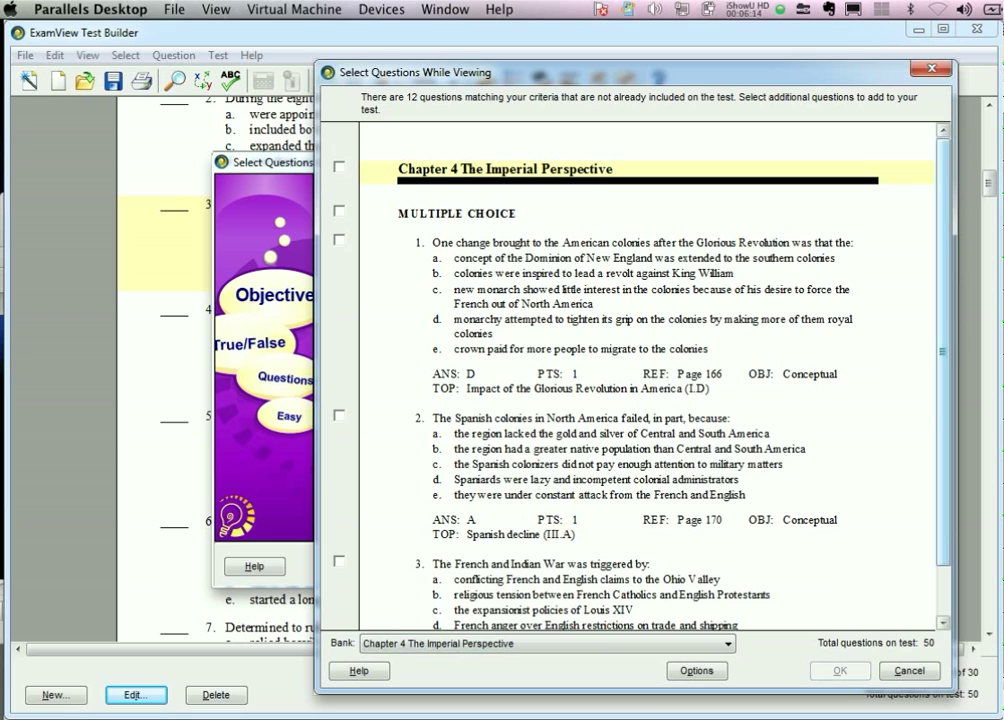
pyautogui.moveTo(941, 352); pyautogui.dragTo(938, 406)
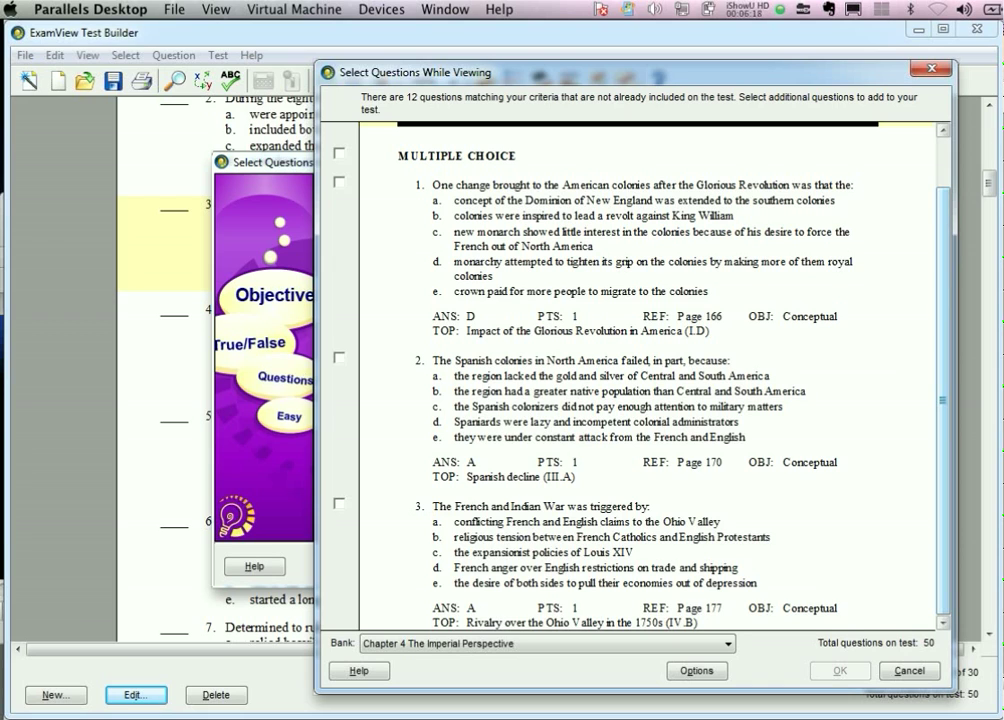
pyautogui.click(338, 357)
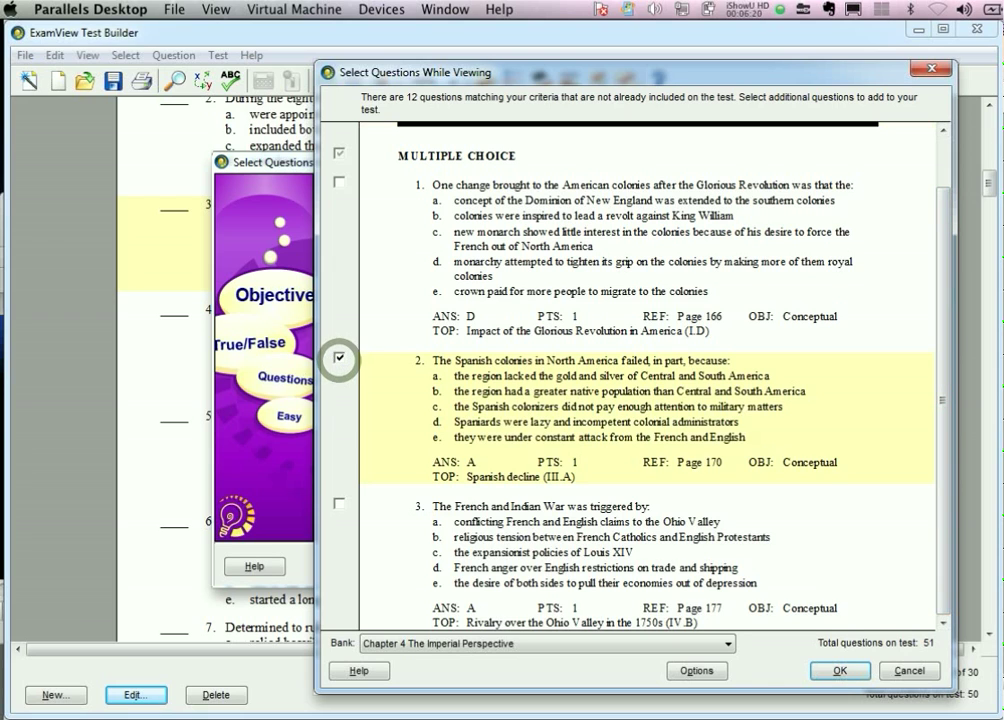
pyautogui.click(338, 502)
pyautogui.click(600, 643)
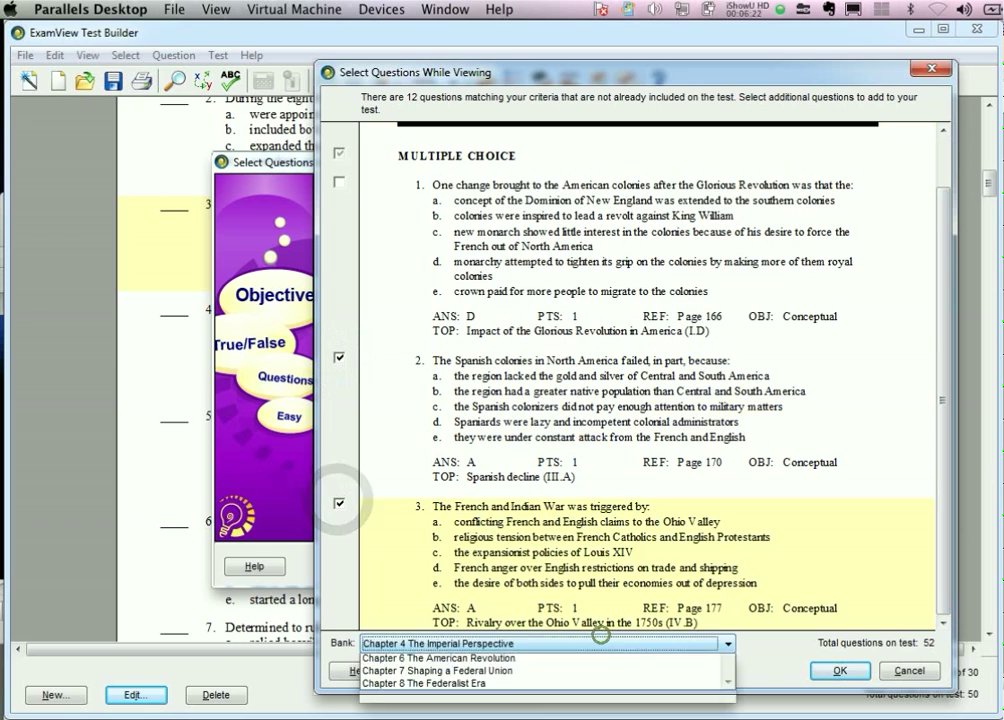
pyautogui.click(590, 673)
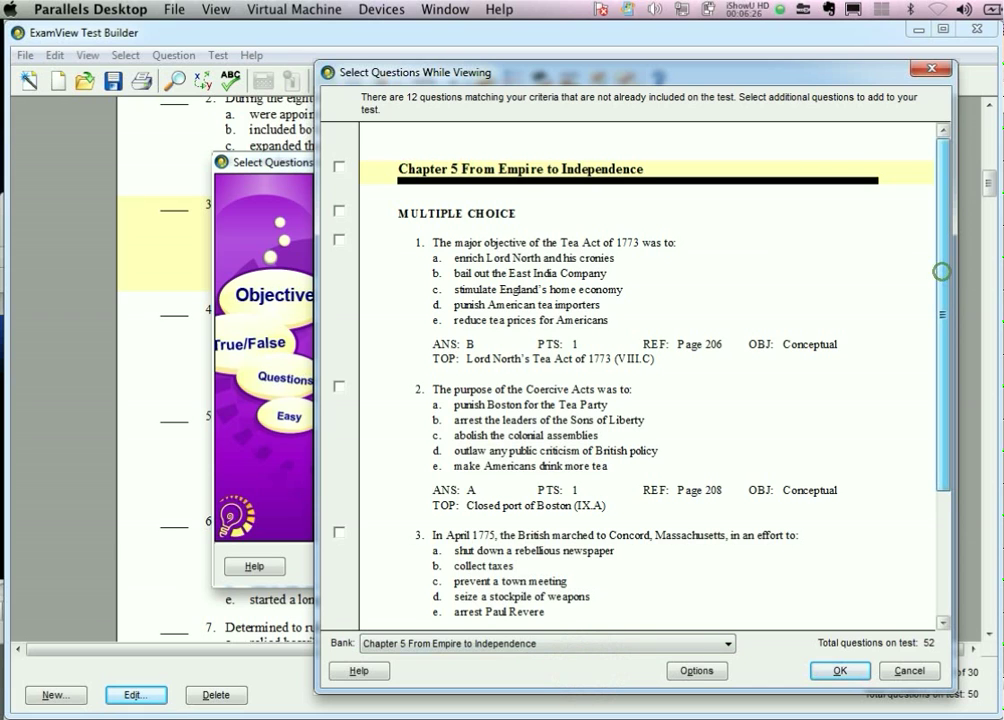
pyautogui.moveTo(941, 266); pyautogui.dragTo(941, 270)
pyautogui.click(339, 369)
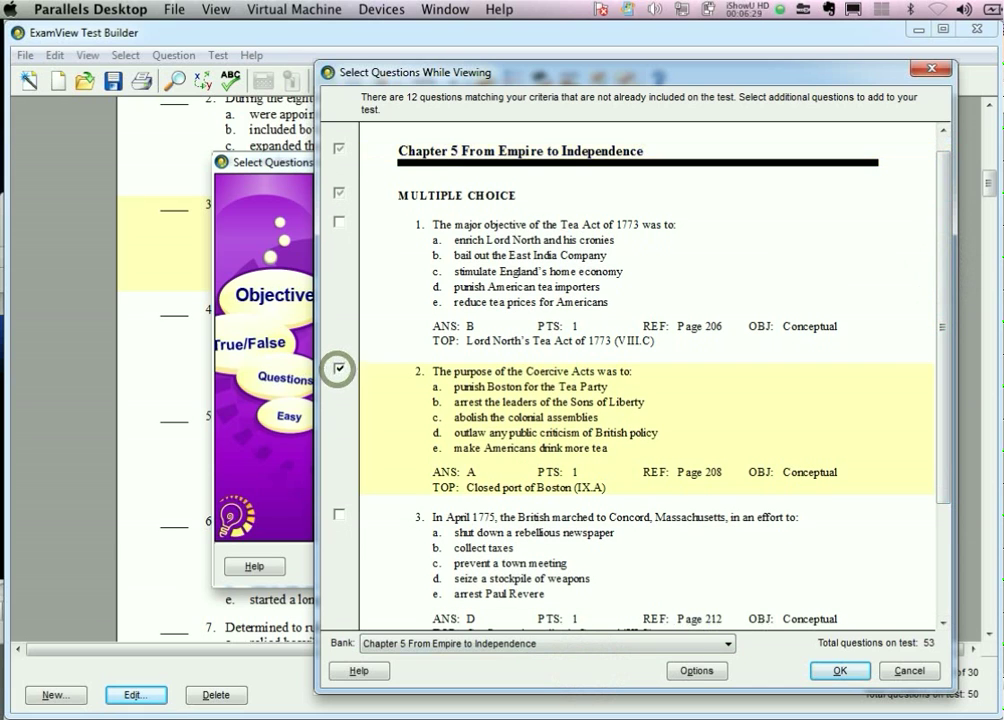
pyautogui.click(339, 514)
pyautogui.click(410, 643)
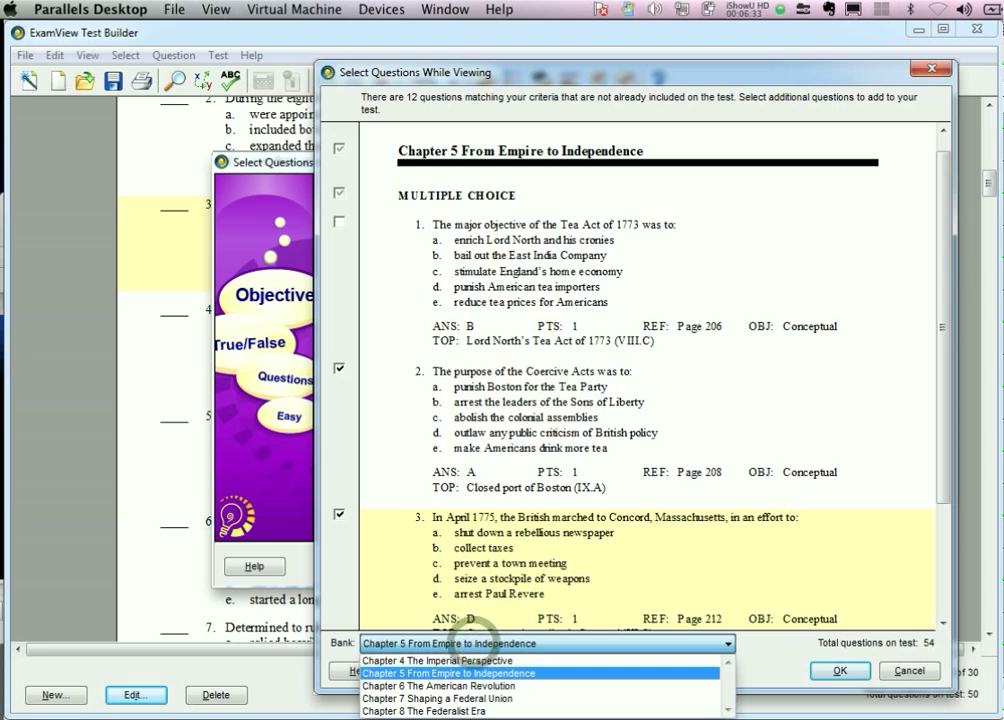
pyautogui.click(462, 643)
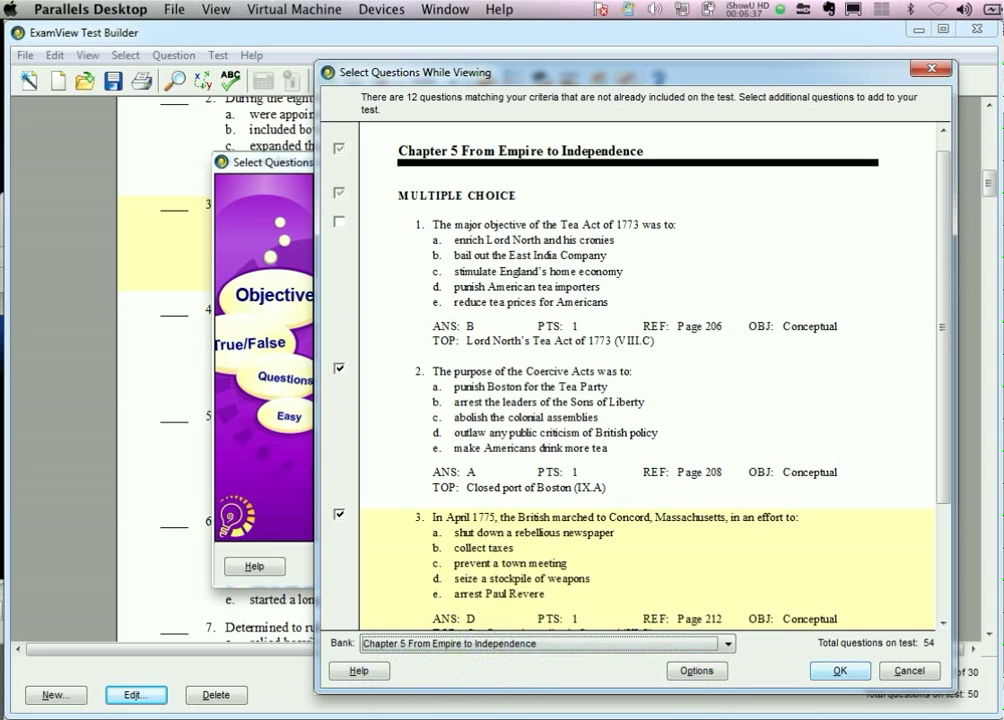
pyautogui.click(840, 670)
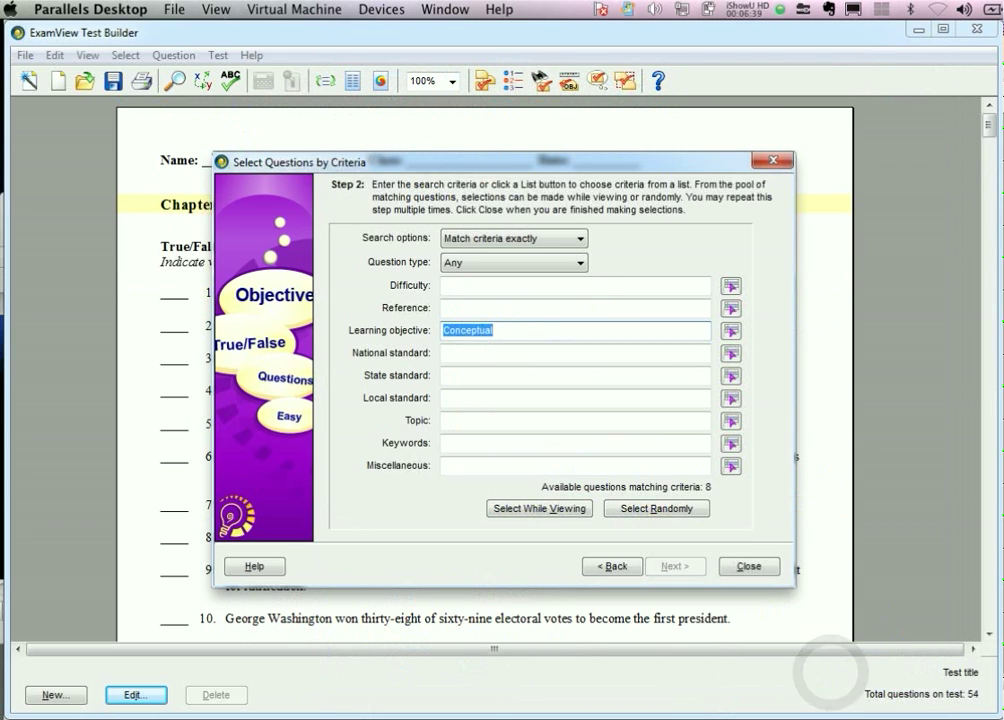
# Step: Finish the previous selection and start selecting questions while viewing the chapter banks
pyautogui.click(749, 566)
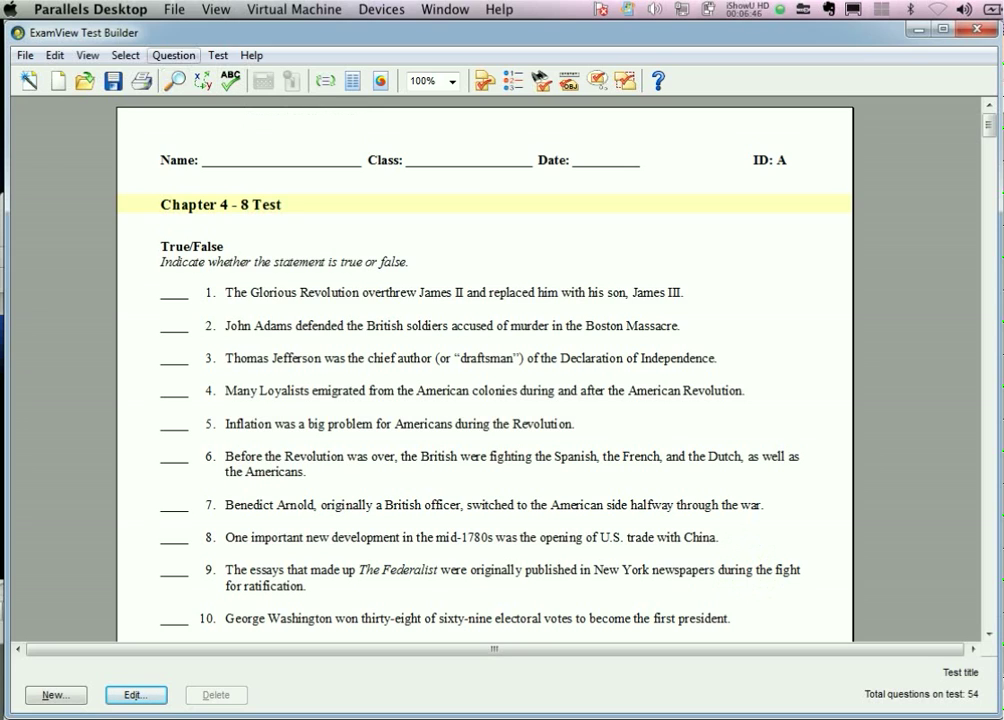
pyautogui.click(125, 55)
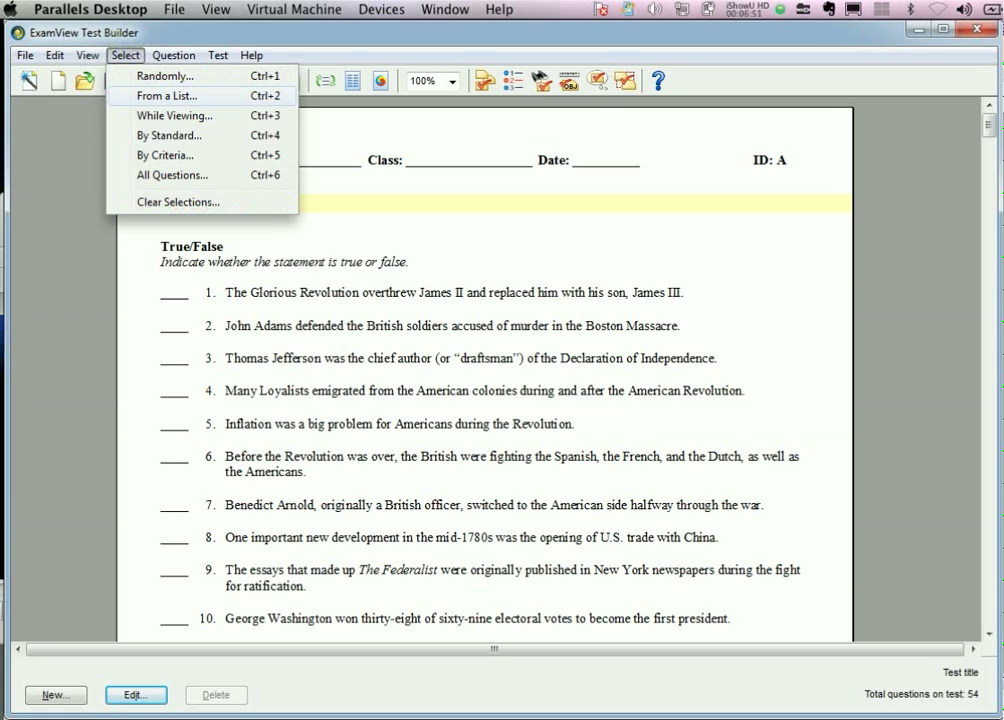
pyautogui.click(150, 115)
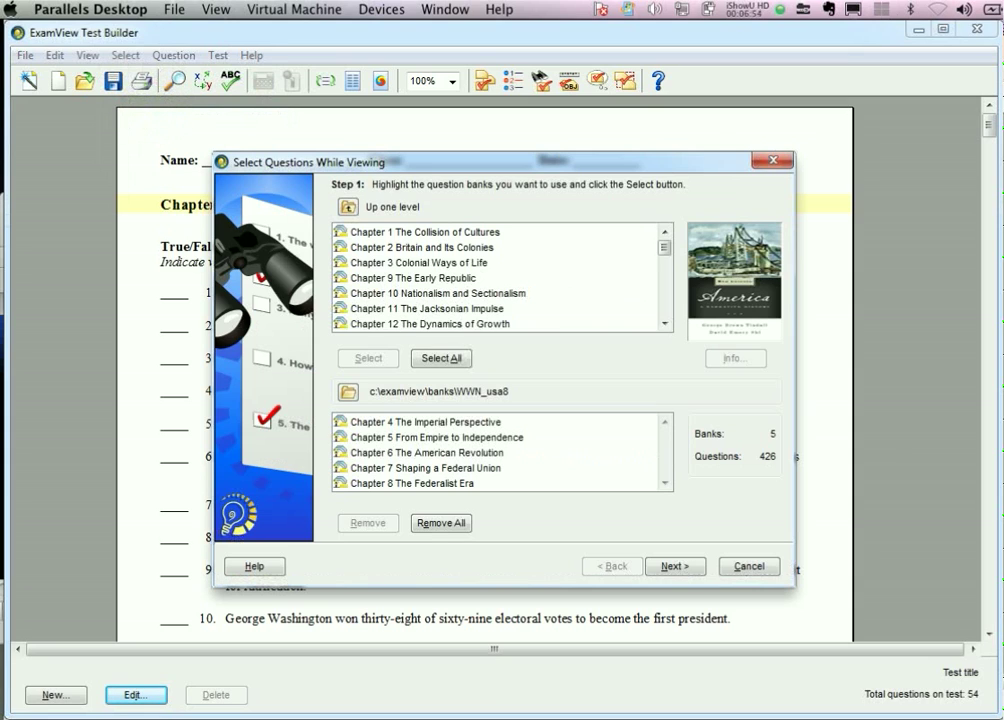
pyautogui.moveTo(664, 246); pyautogui.dragTo(662, 253)
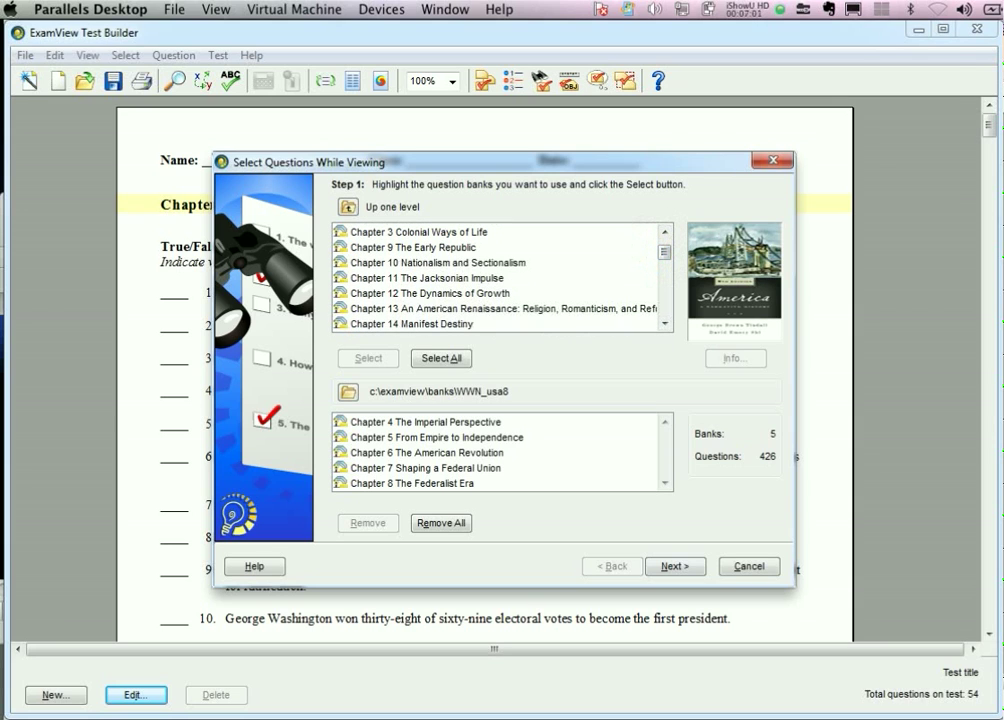
pyautogui.click(674, 566)
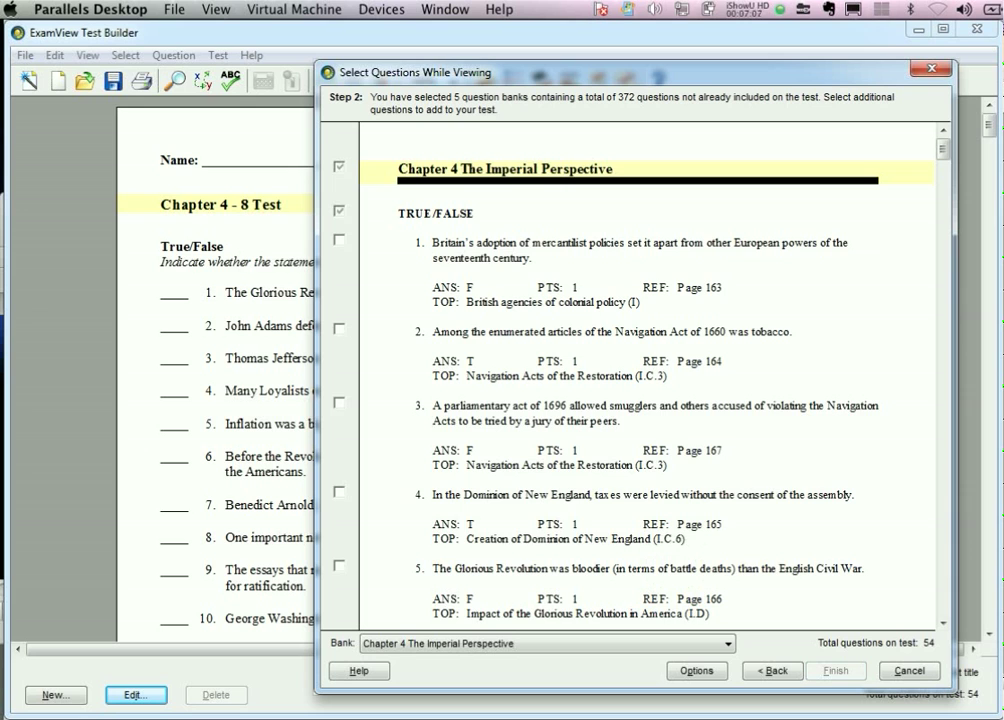
# Step: Add Chapter 4 questions 7, 8, 9 and Chapter 6 questions 3 and 5, totaling 59
pyautogui.moveTo(941, 148); pyautogui.dragTo(941, 163)
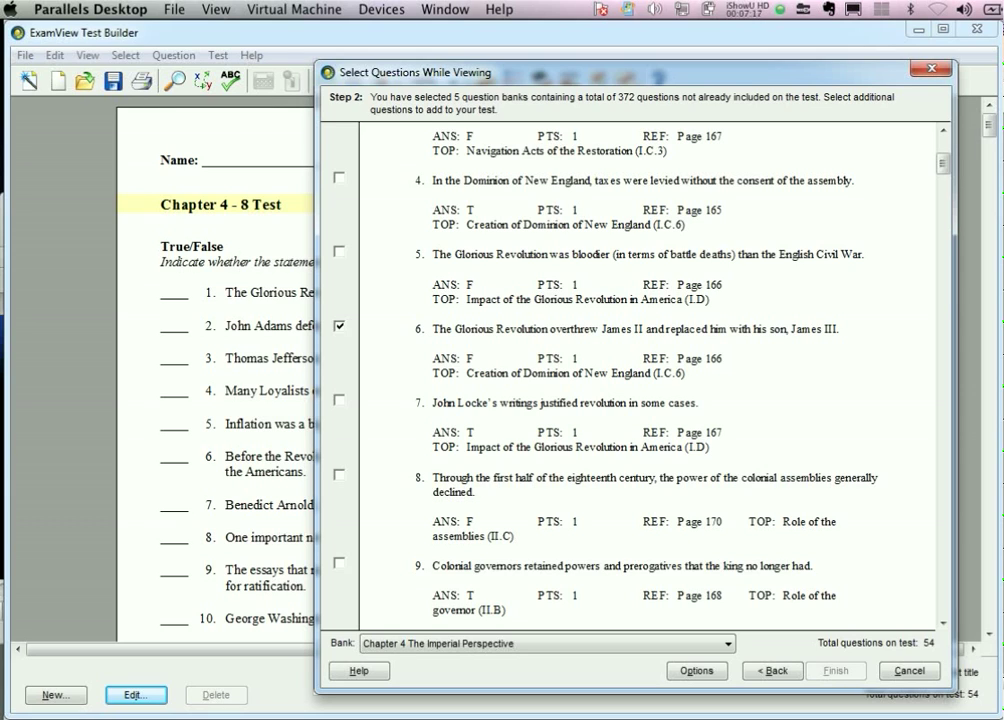
pyautogui.click(339, 399)
pyautogui.click(338, 473)
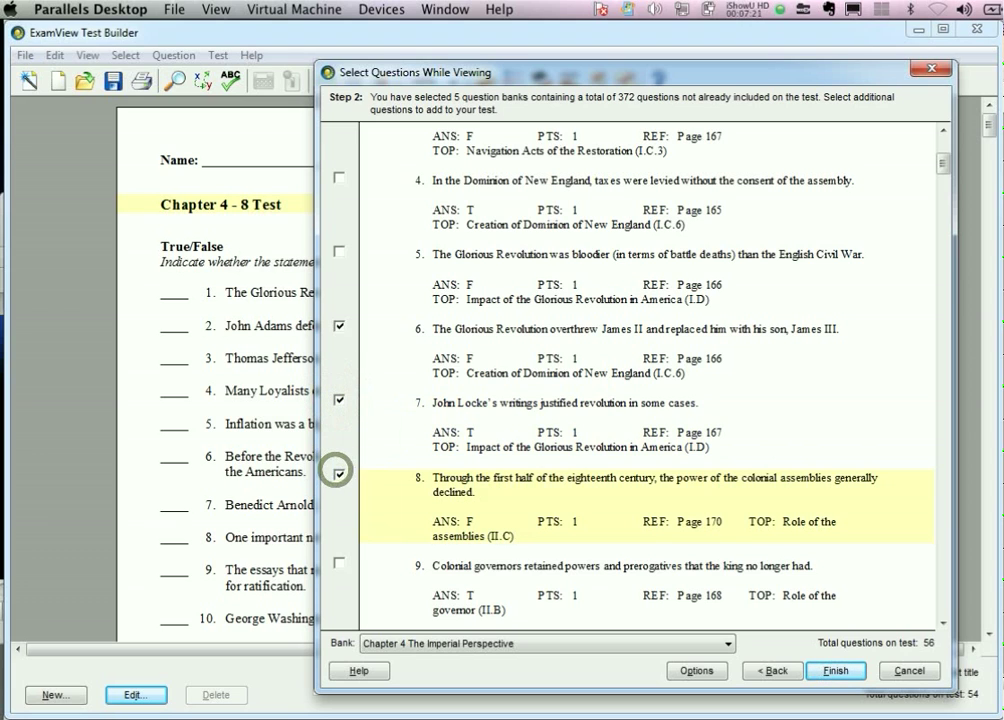
pyautogui.click(339, 562)
pyautogui.click(400, 643)
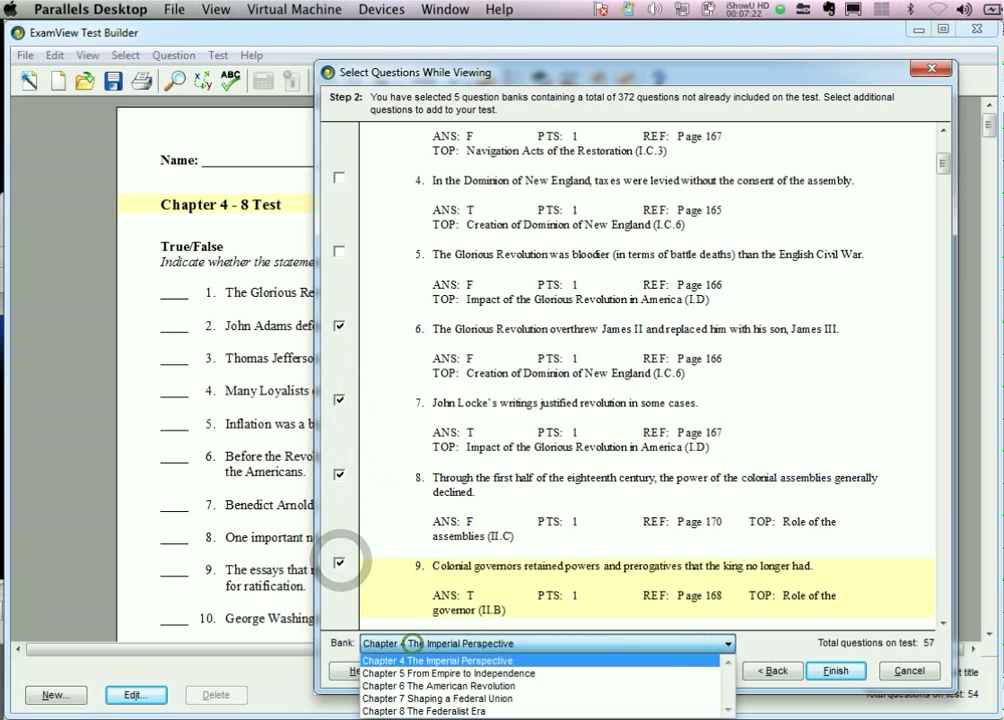
pyautogui.click(415, 686)
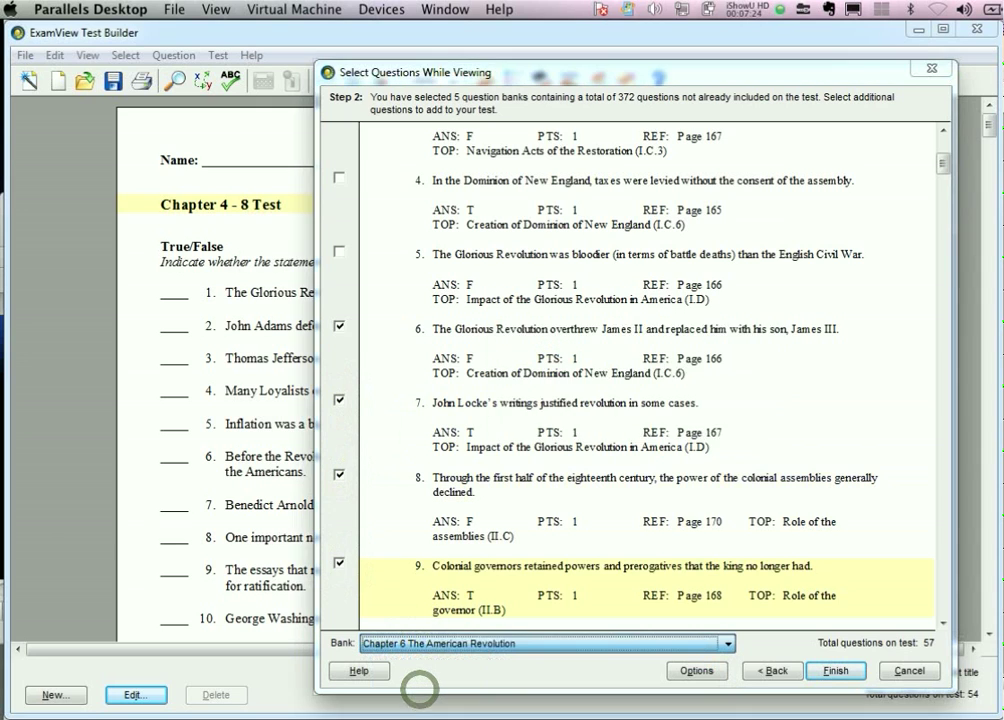
pyautogui.click(339, 402)
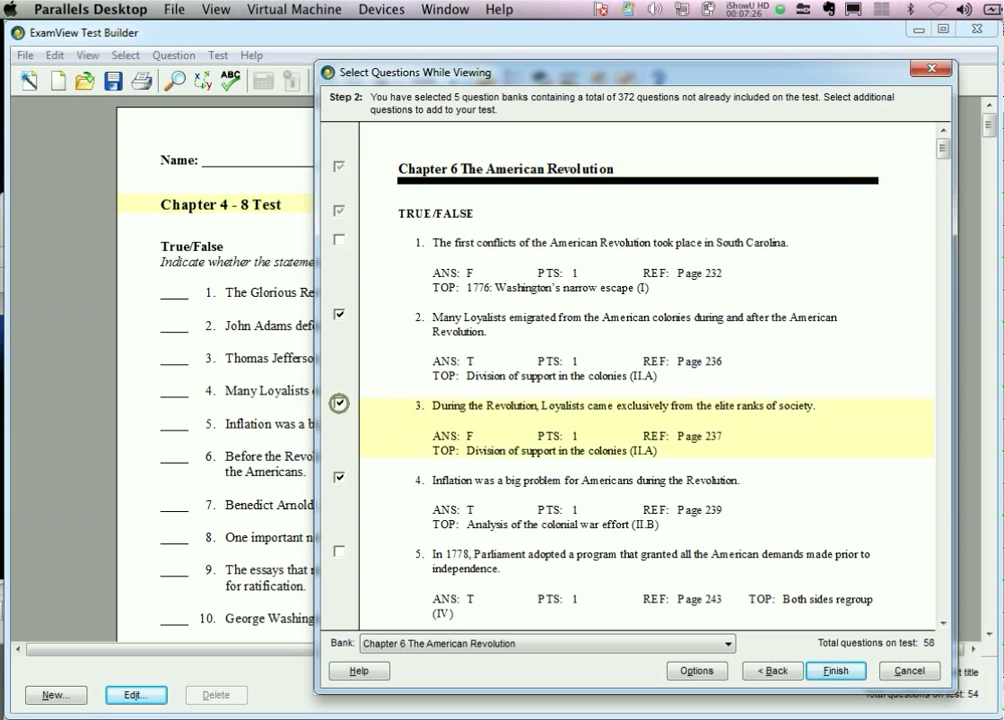
pyautogui.click(339, 550)
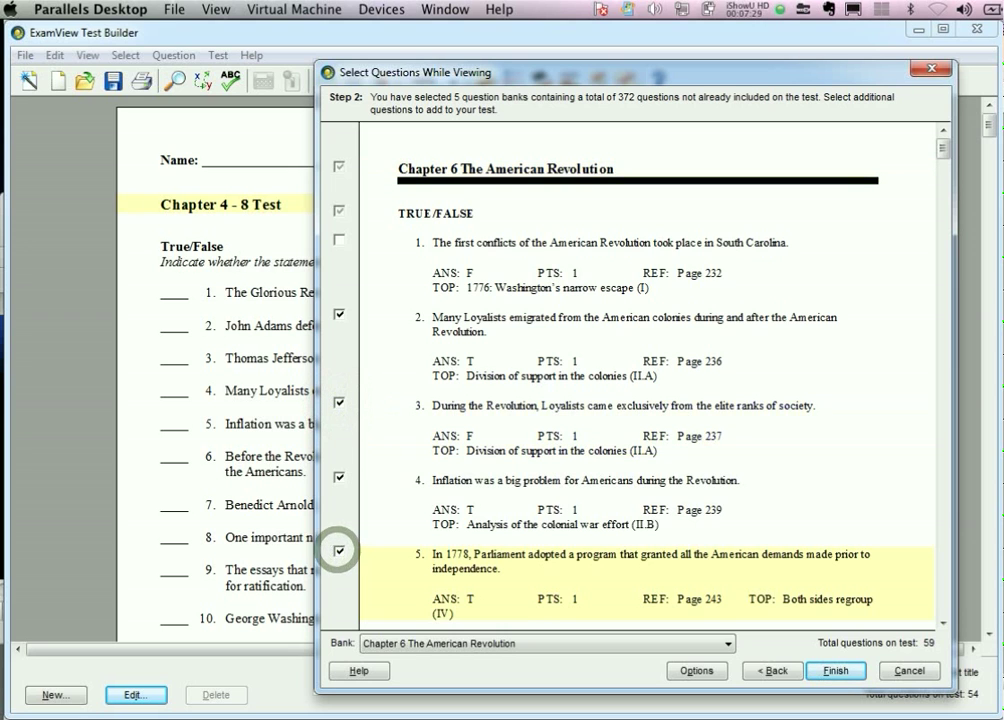
pyautogui.click(836, 670)
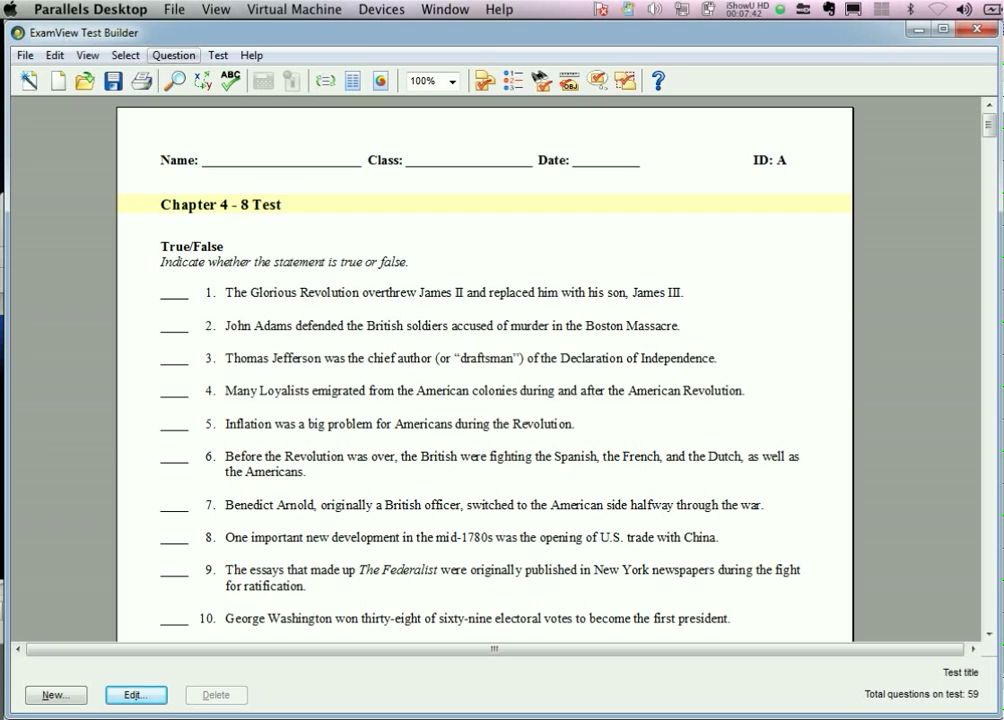
pyautogui.click(173, 55)
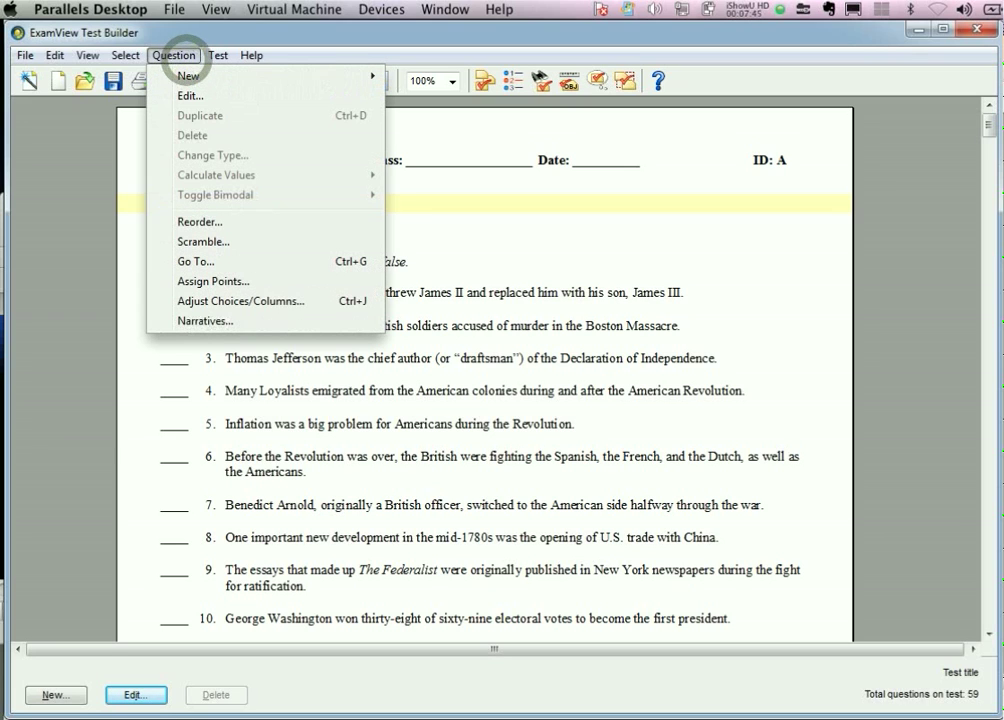
pyautogui.moveTo(188, 75)
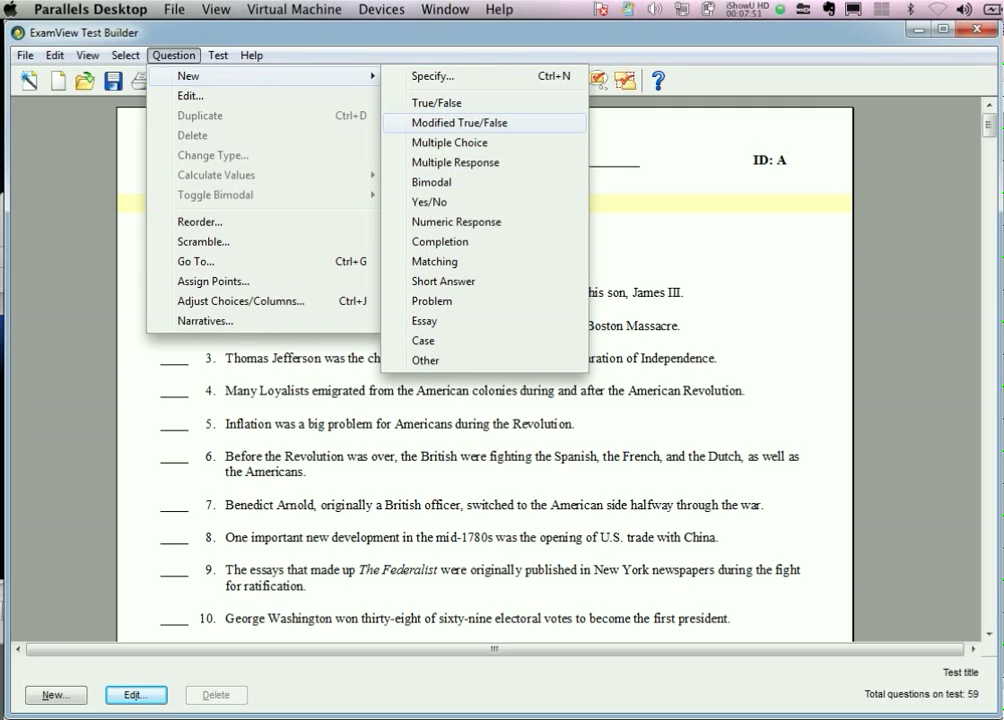
pyautogui.click(441, 142)
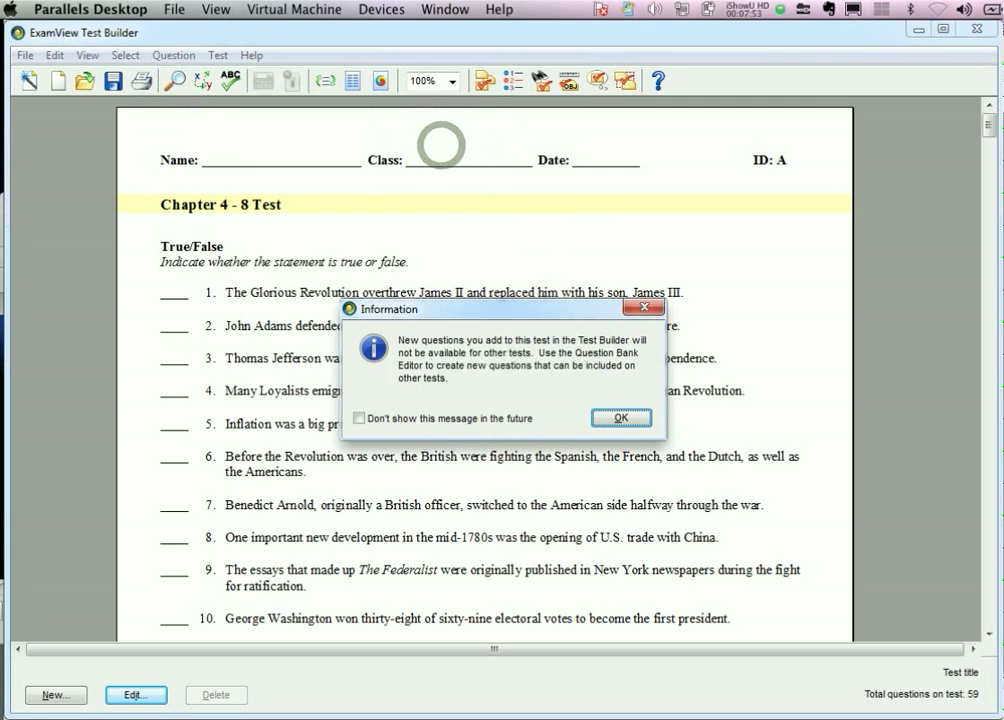
pyautogui.click(620, 417)
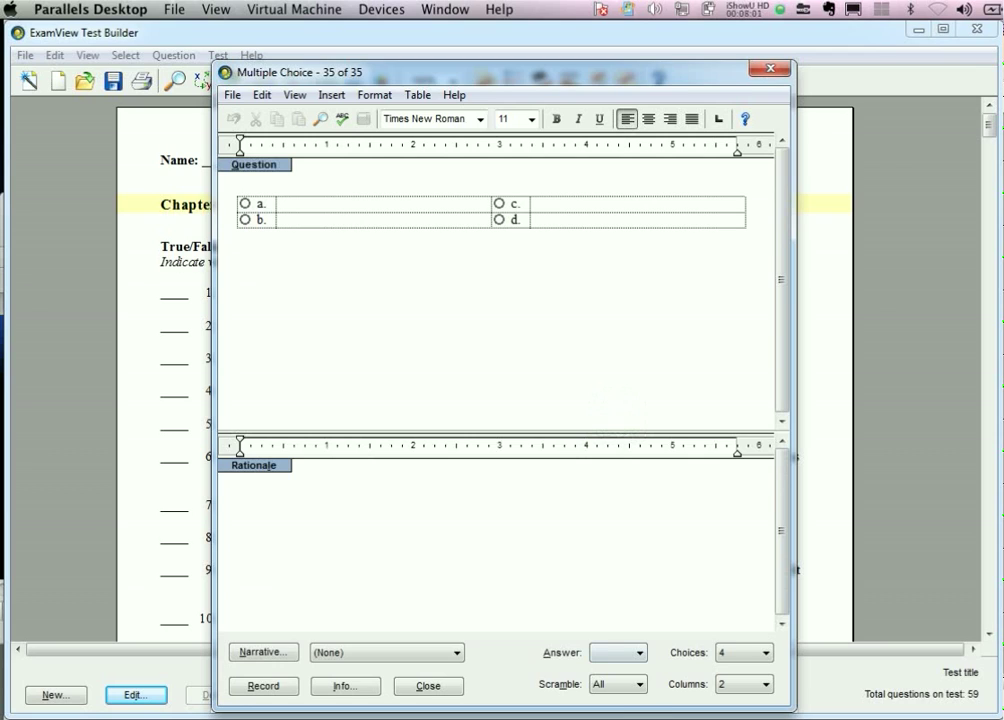
pyautogui.click(608, 651)
pyautogui.click(598, 682)
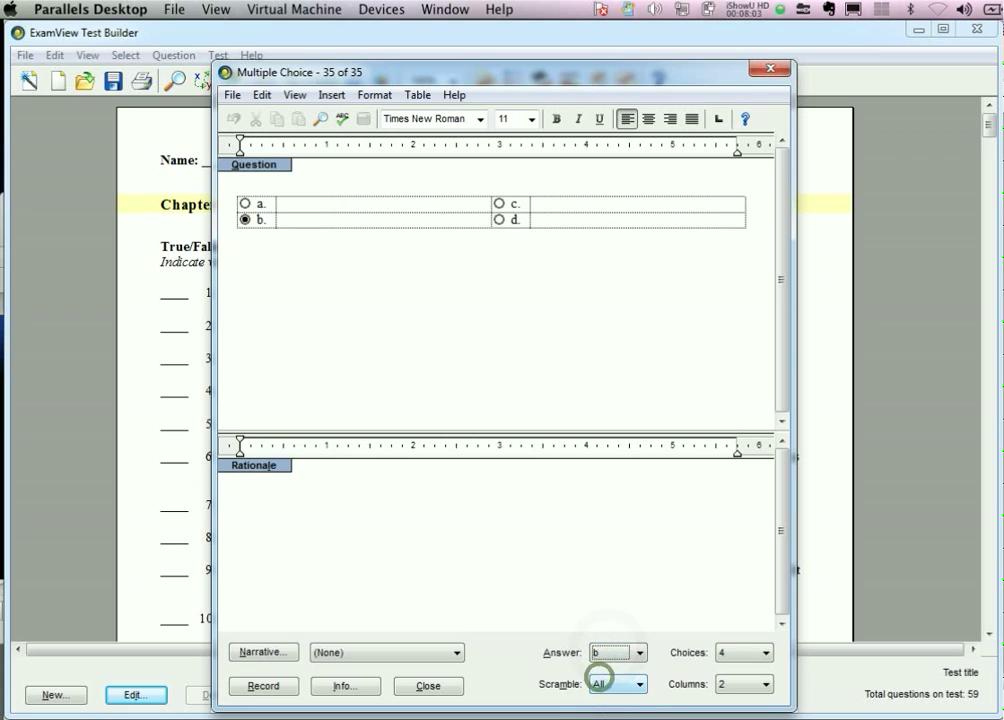
pyautogui.click(374, 516)
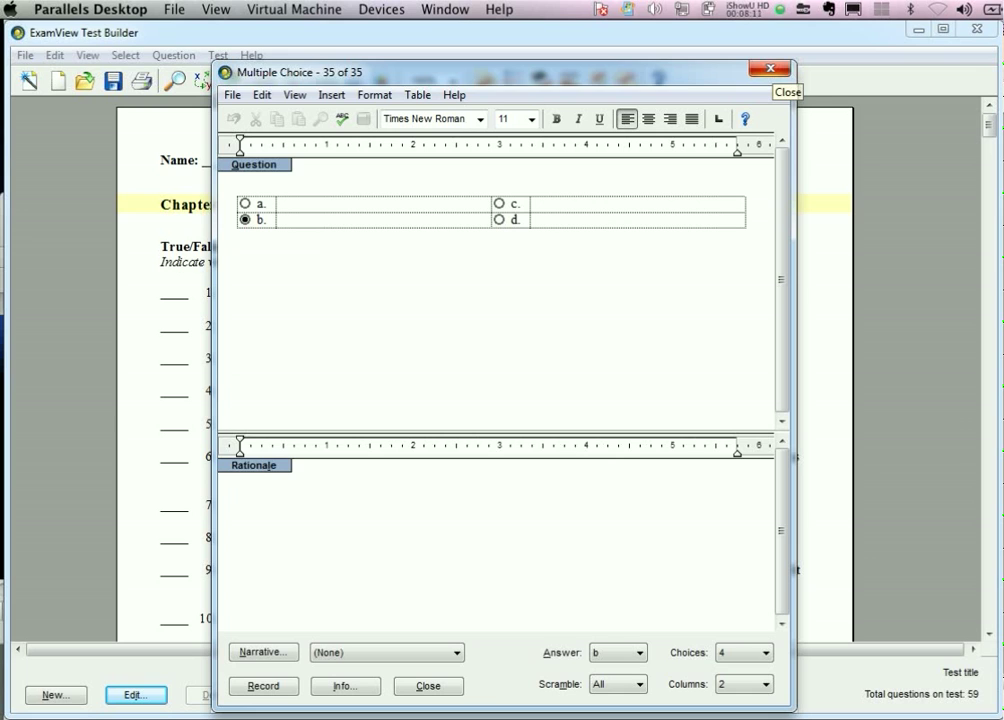
pyautogui.click(770, 69)
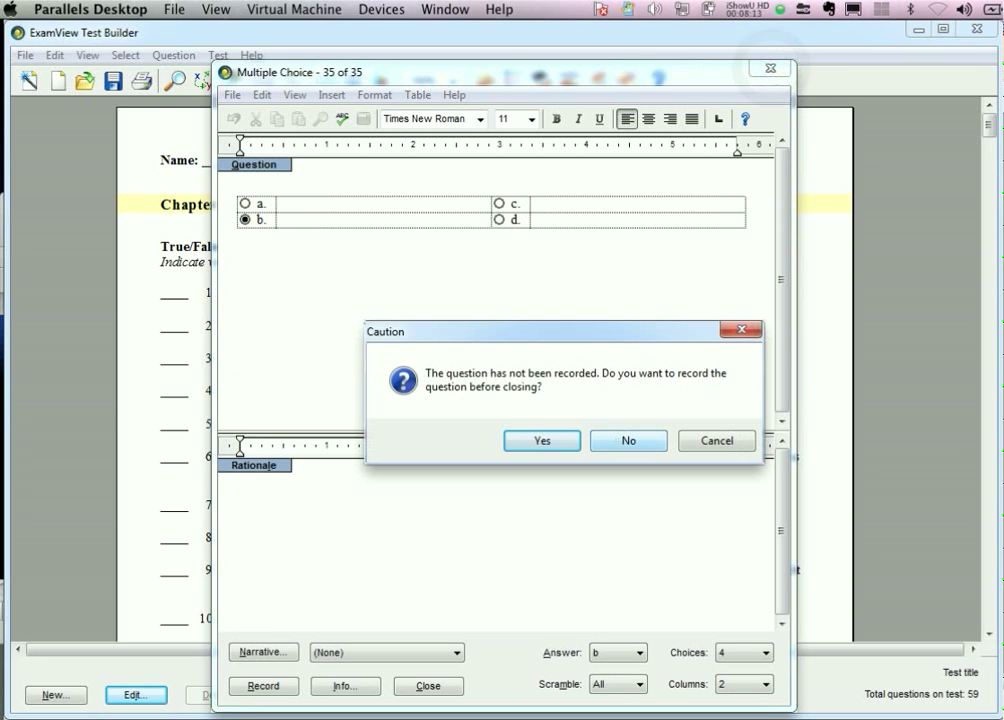
pyautogui.click(617, 440)
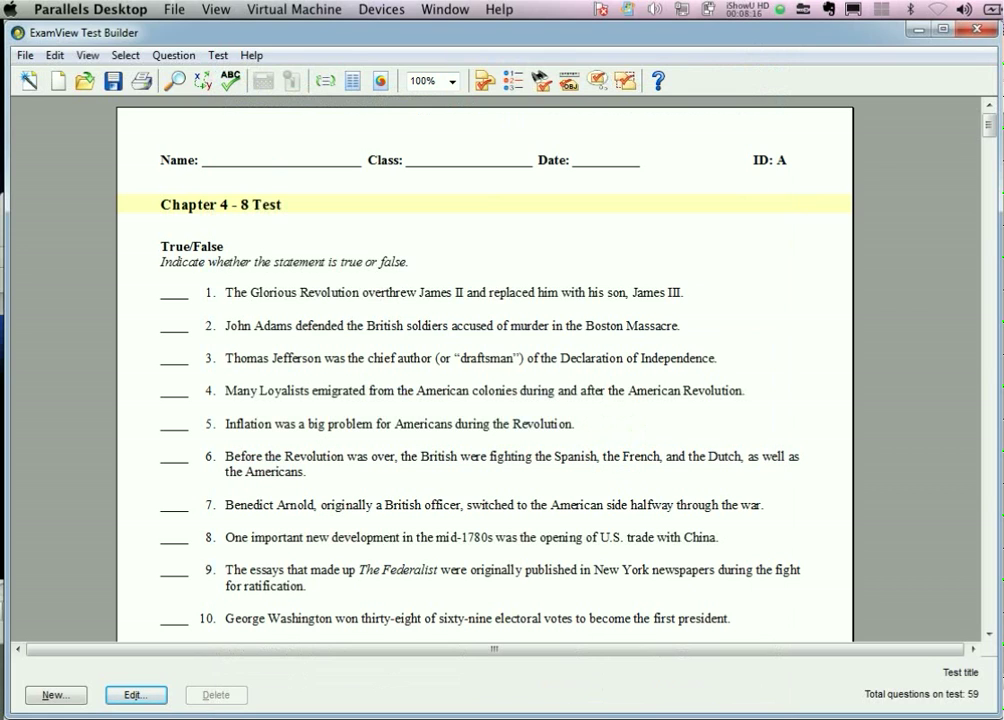
# Step: Choose the ANGEL 7.1+ option from the File > Export menu
pyautogui.click(26, 56)
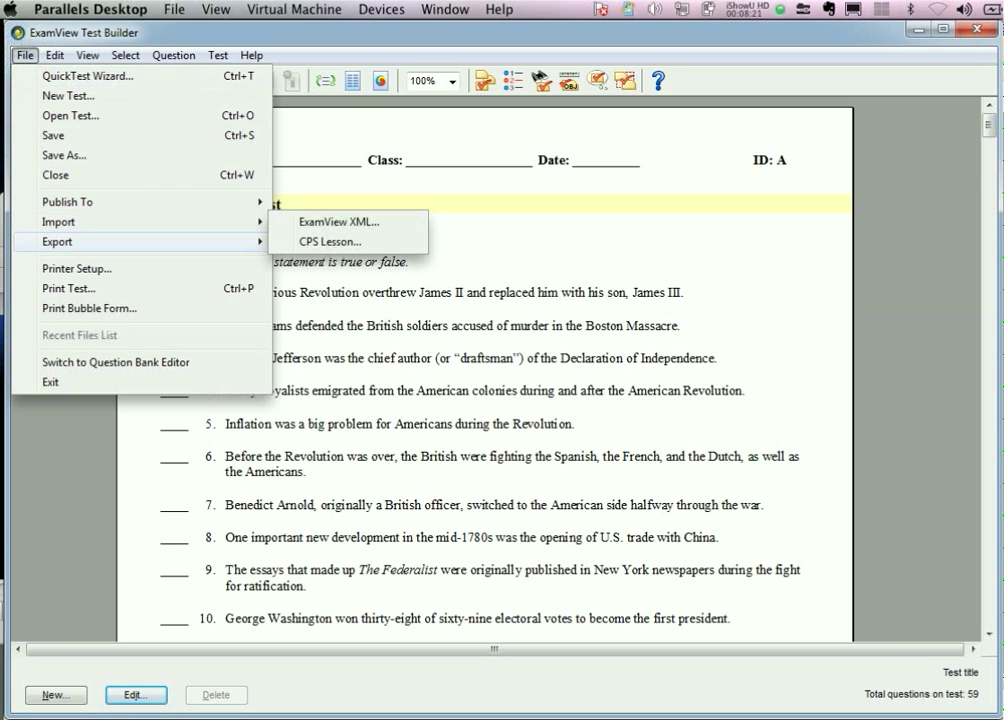
pyautogui.moveTo(150, 241)
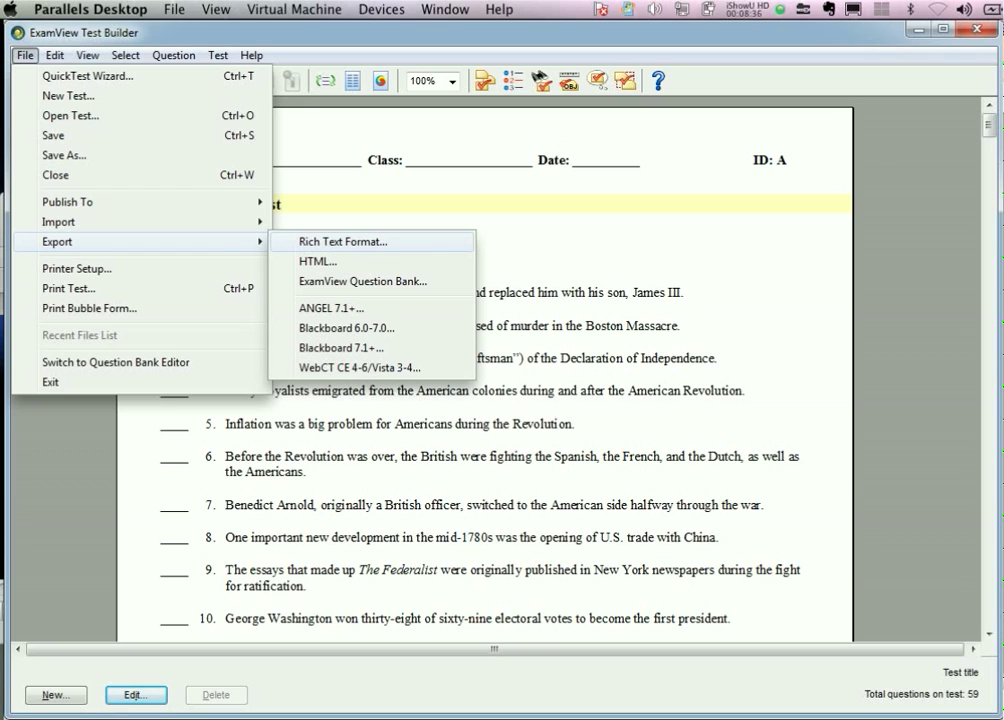
pyautogui.press('Down')
pyautogui.press('Down')
pyautogui.press('Down')
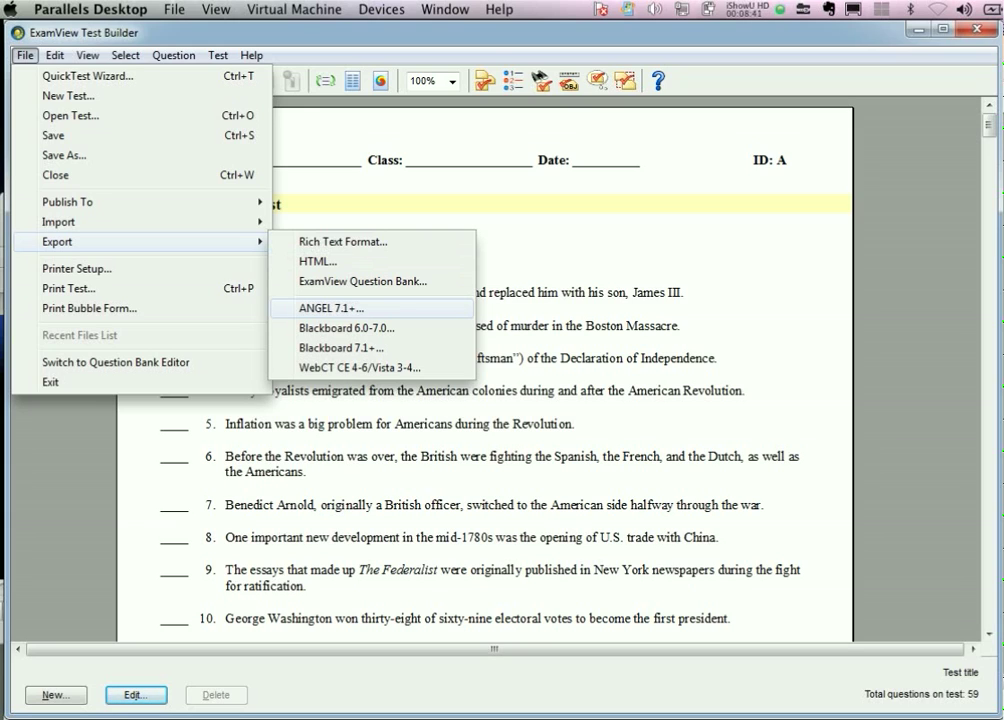
pyautogui.press('Down')
pyautogui.press('Down')
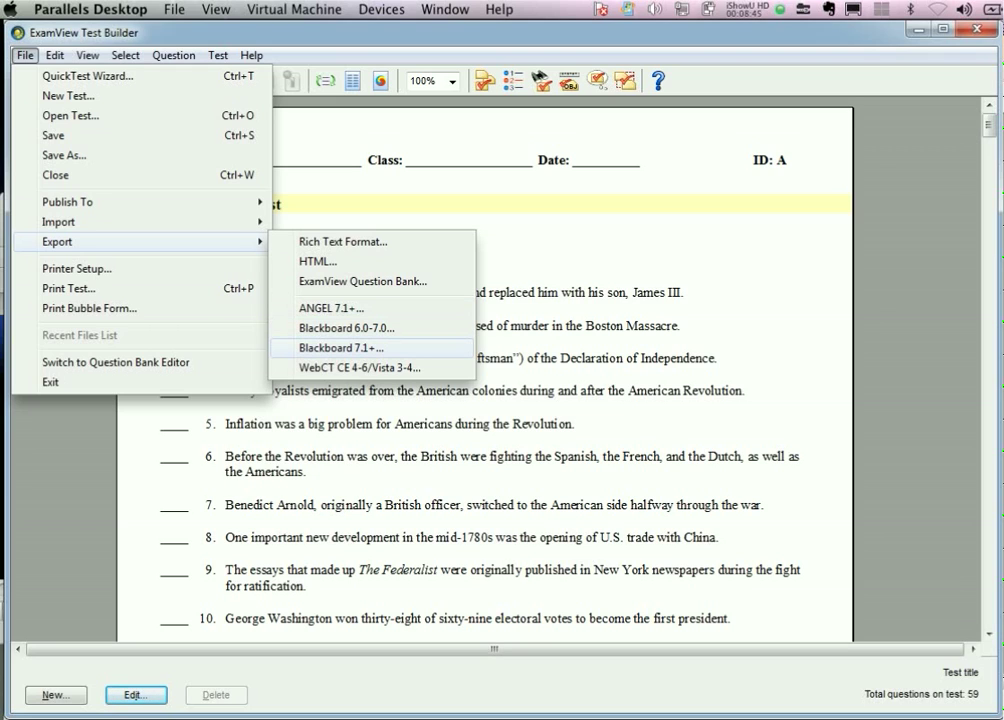
pyautogui.press('Up')
pyautogui.press('Up')
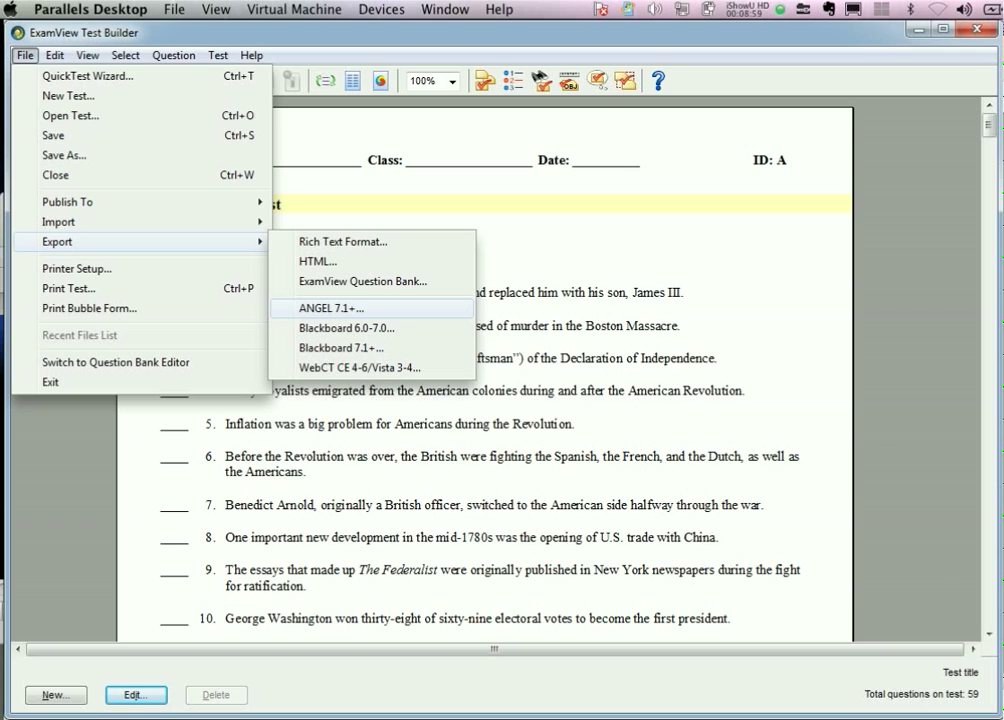
pyautogui.click(357, 305)
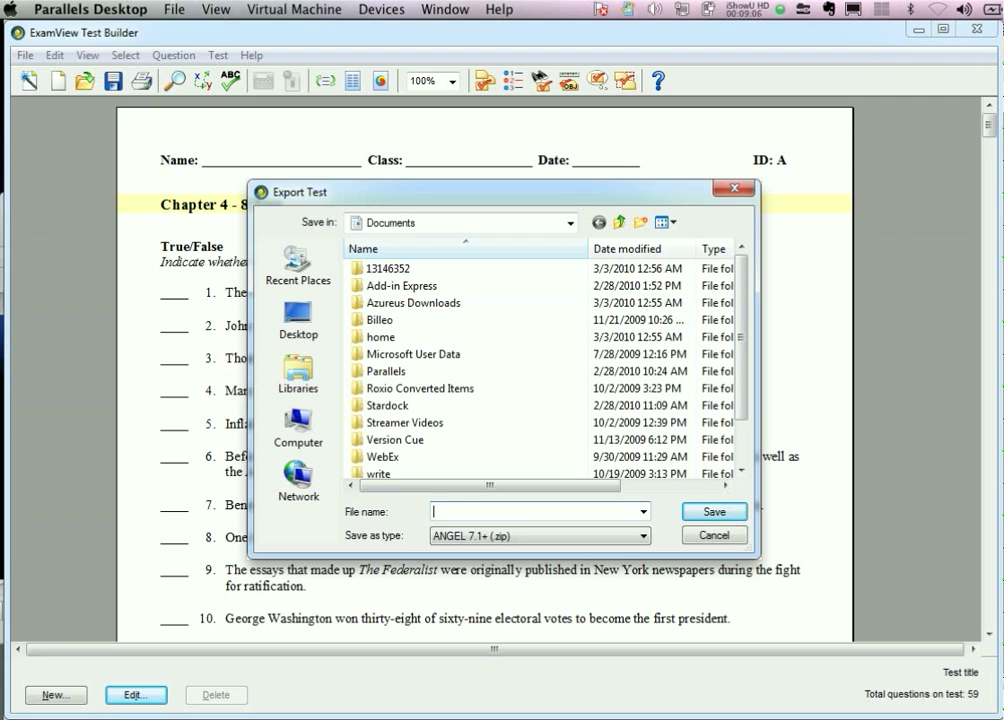
# Step: Save the export to the Desktop as 'chapter 4.8 Quiz Angel Section 2'
pyautogui.click(290, 315)
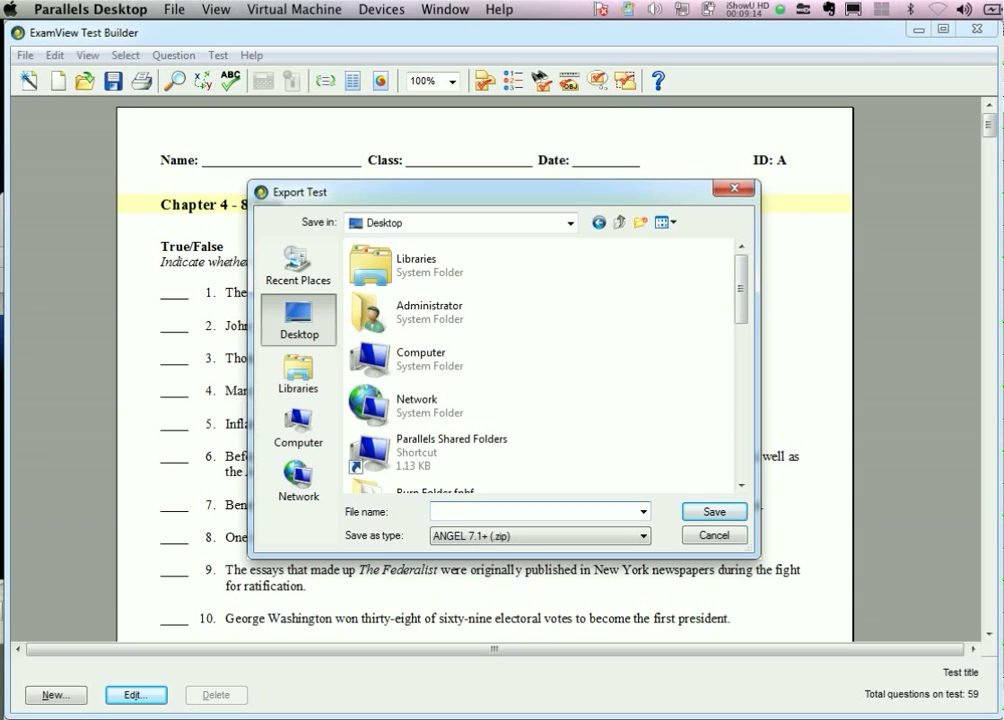
pyautogui.write('chapter 4.8 Quiz Angel Section ')
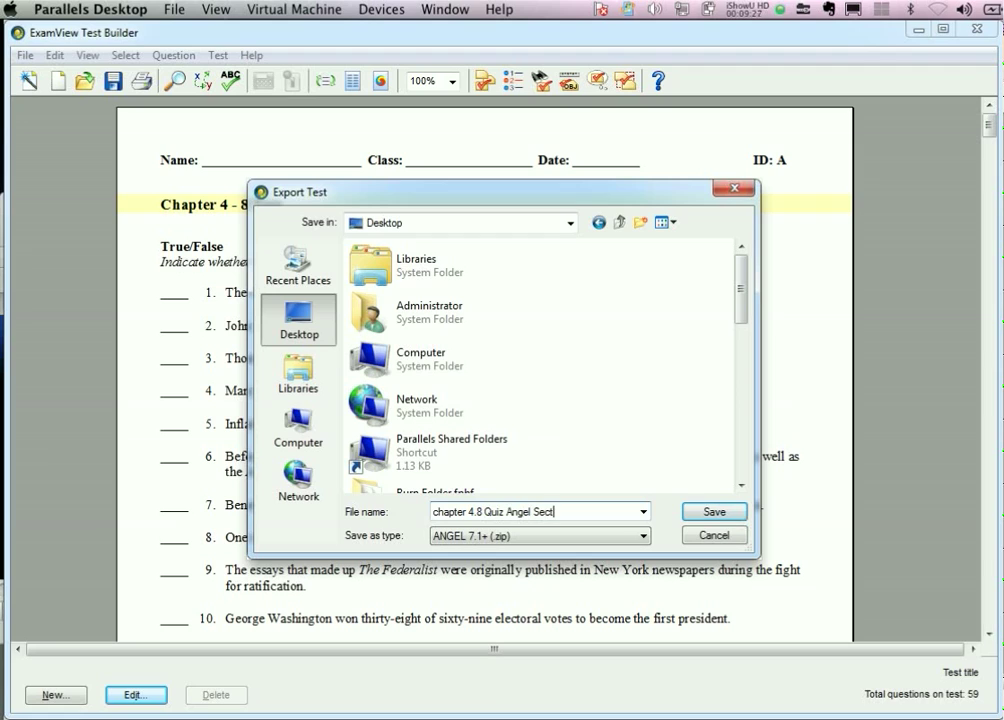
pyautogui.write('2')
pyautogui.click(713, 511)
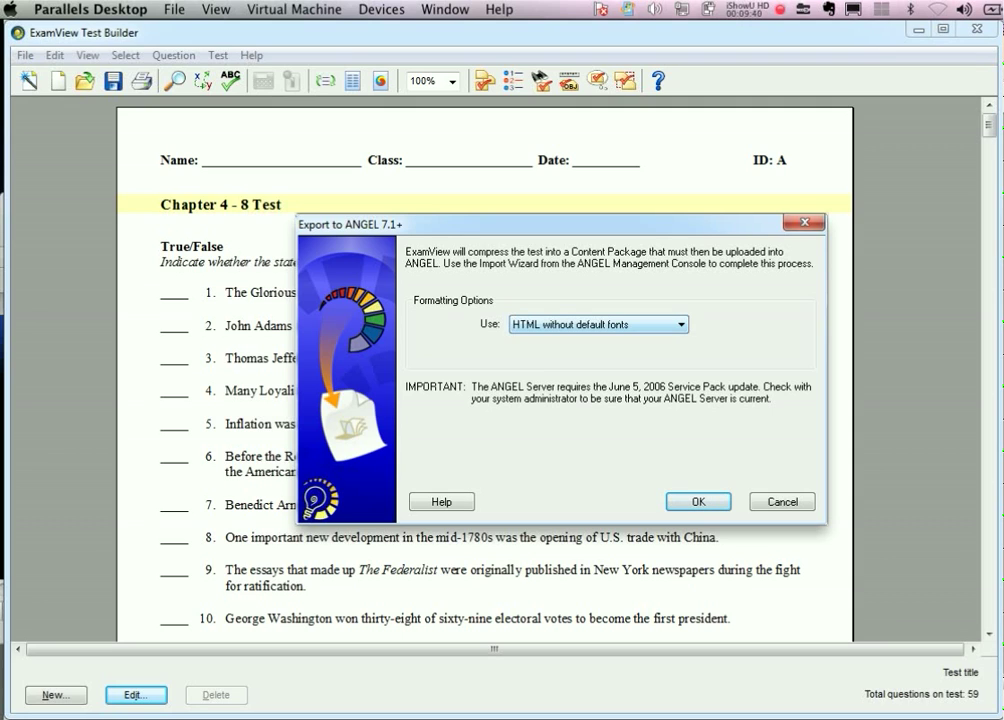
# Step: Keep 'HTML without default fonts' formatting and run the ANGEL 7.1+ export of the 59-question test
pyautogui.click(545, 324)
pyautogui.click(548, 326)
pyautogui.click(699, 501)
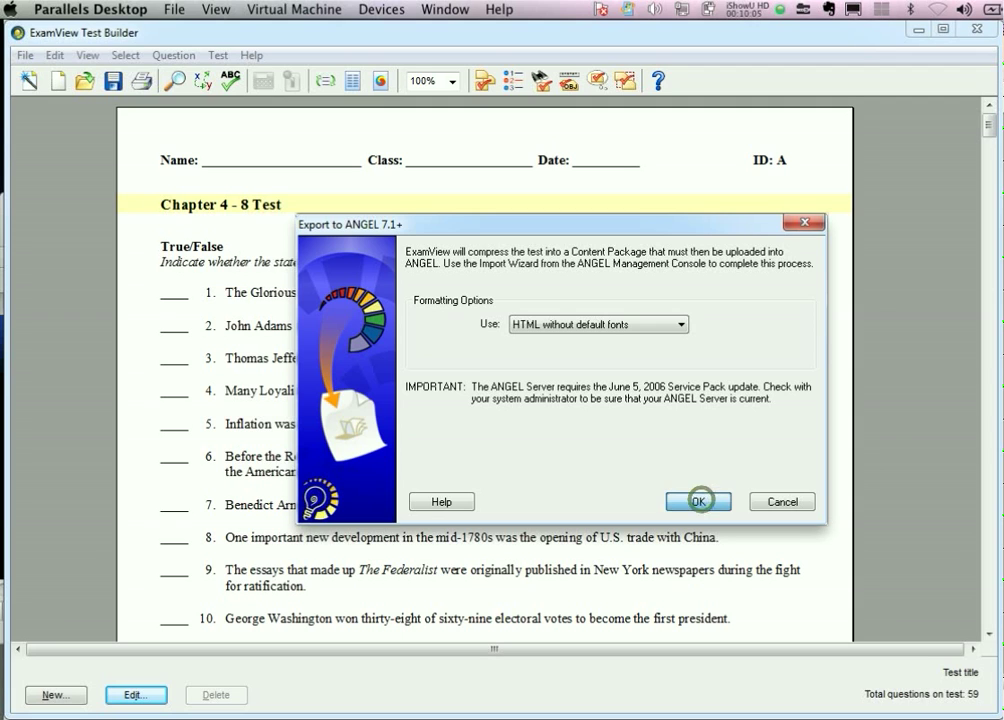